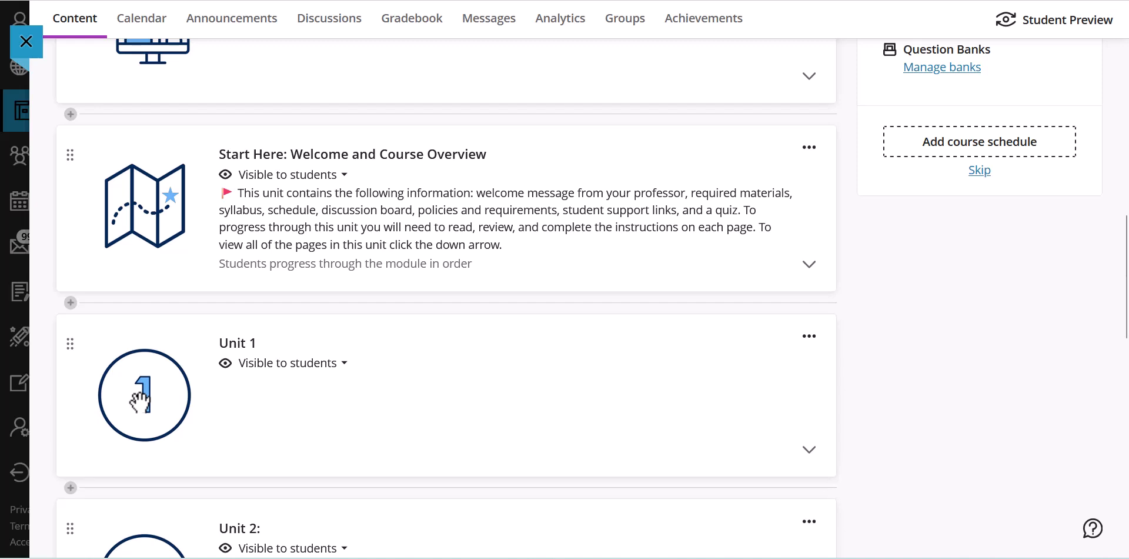
- Expand Unit 1 and create a new assignment below the Unit 1 Learning Materials folder
left_click(140, 405)
scroll(141, 409, "down", 2)
scroll(143, 391, "down", 2)
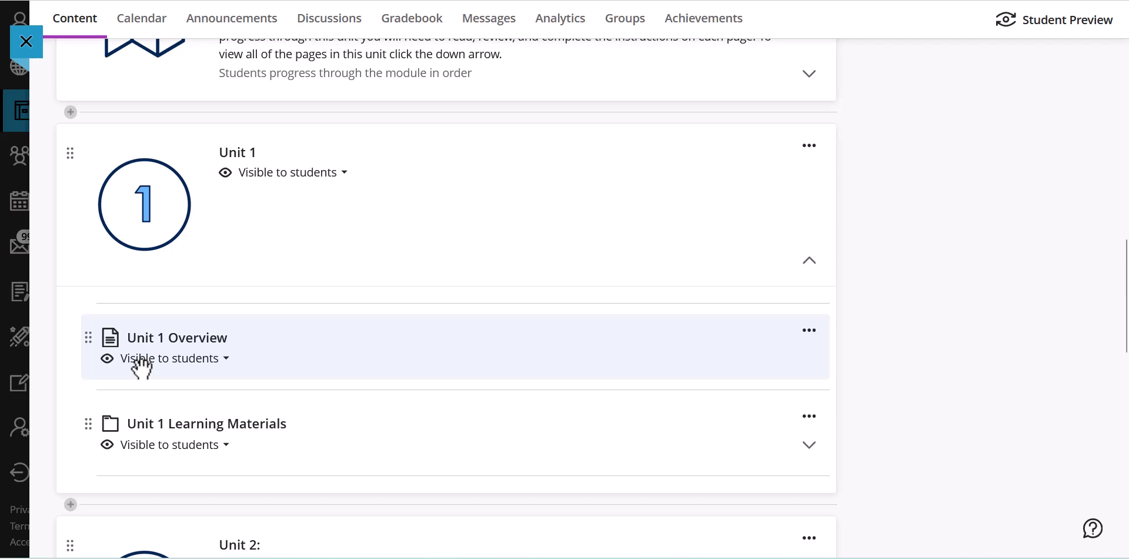
scroll(141, 368, "down", 2)
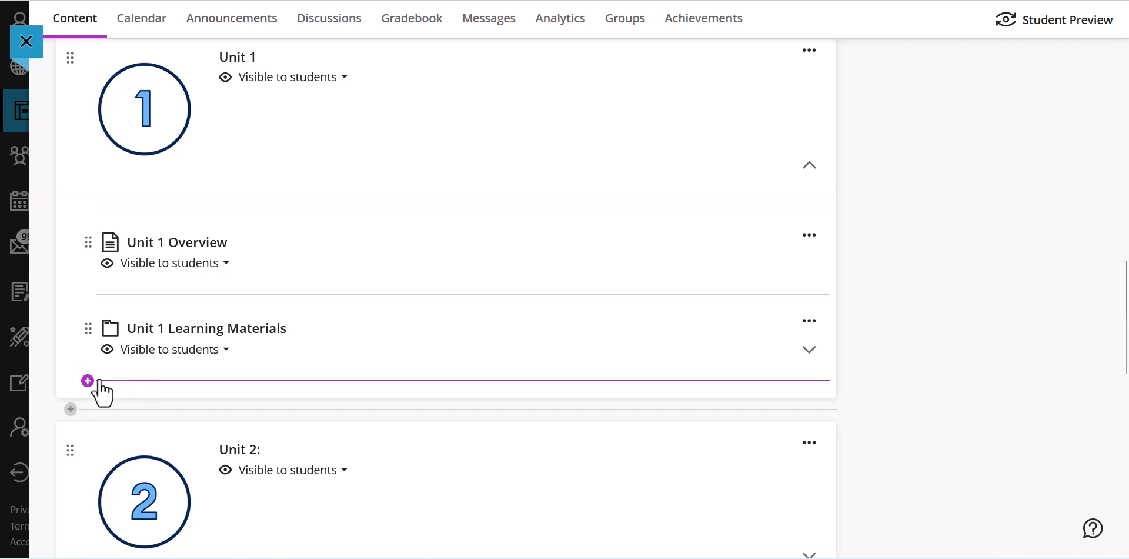
left_click(87, 381)
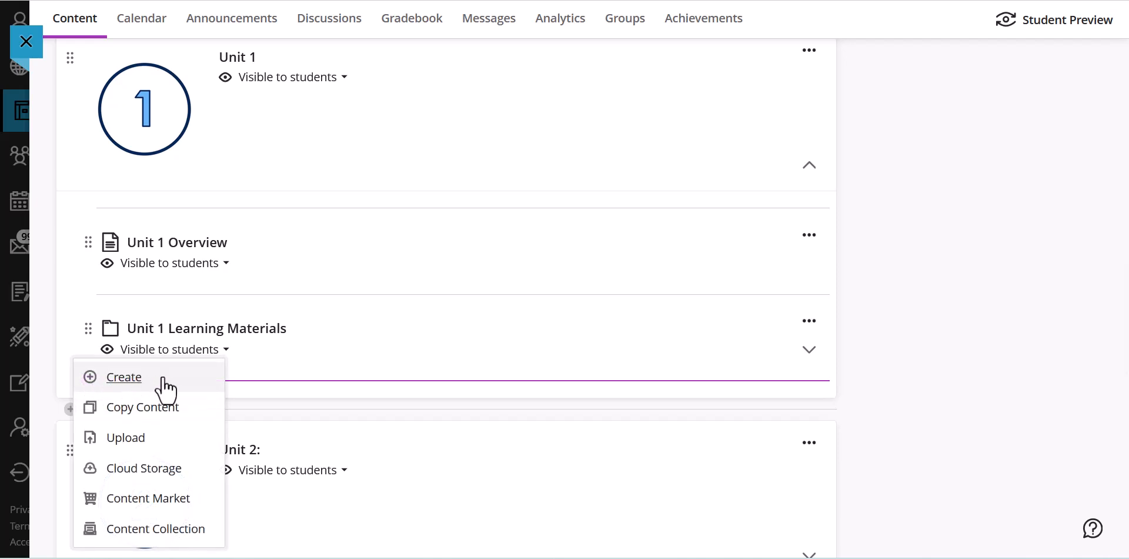
left_click(107, 382)
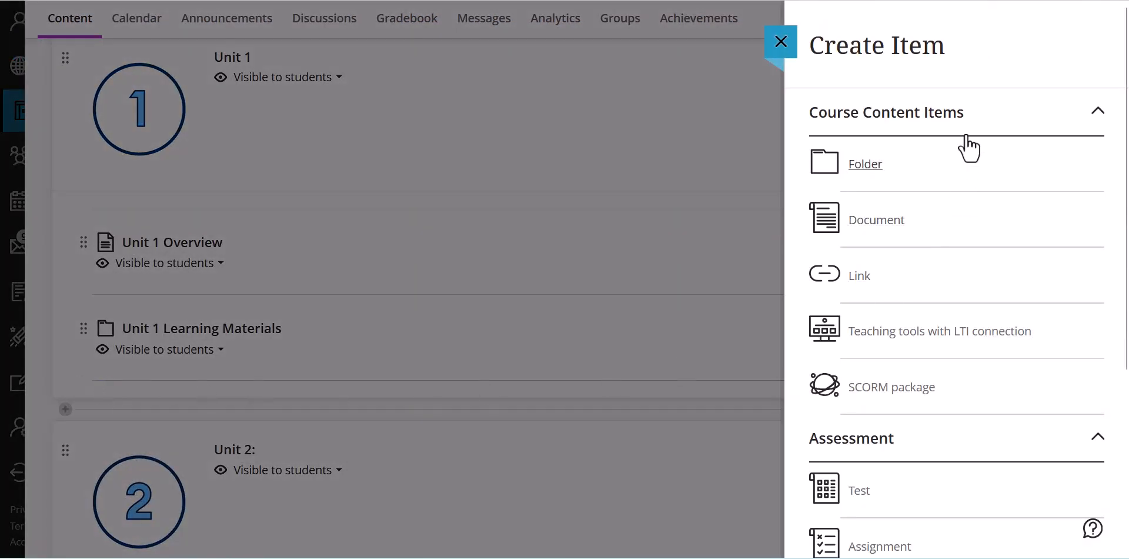
scroll(1066, 106, "down", 2)
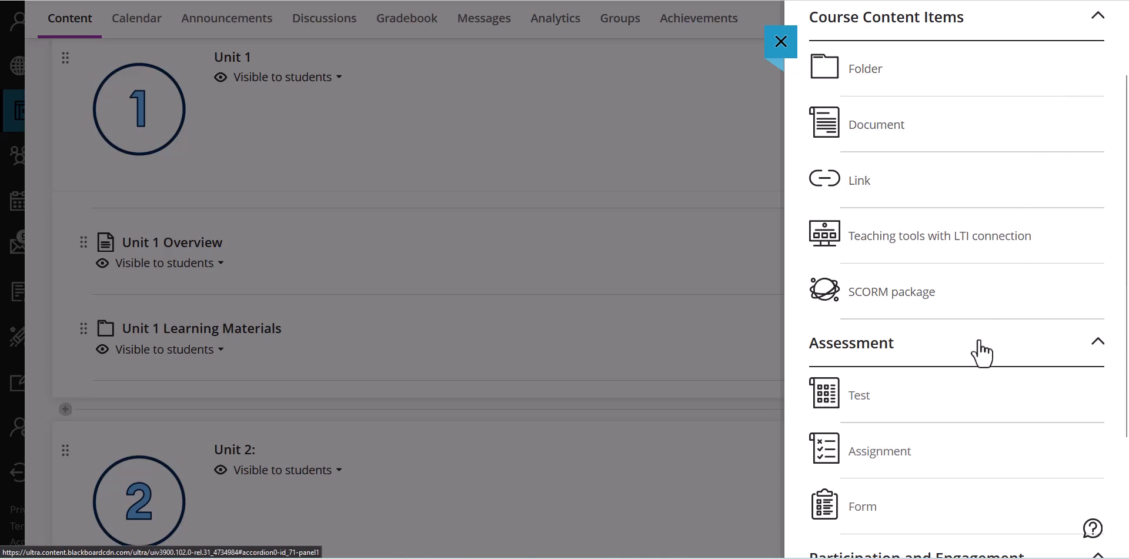
left_click(891, 454)
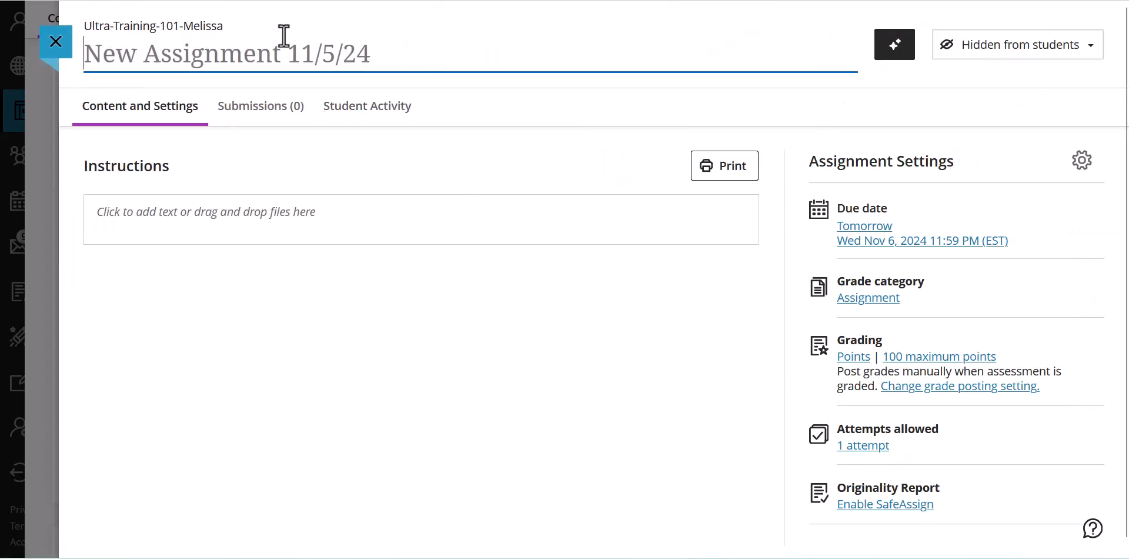
- Title the new assignment "Assignment Unit 1"
left_click(199, 55)
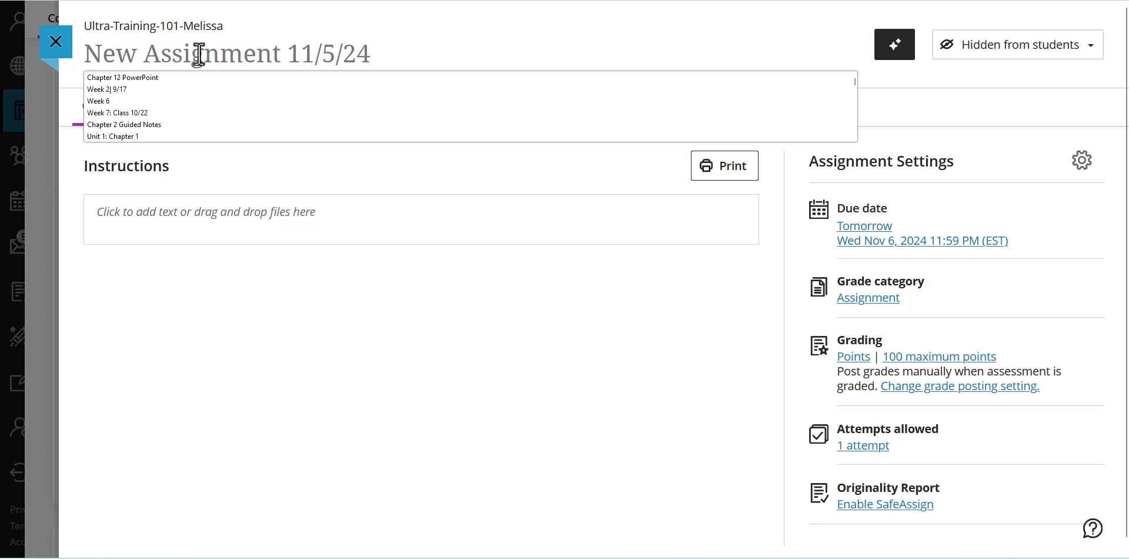
type("Assi")
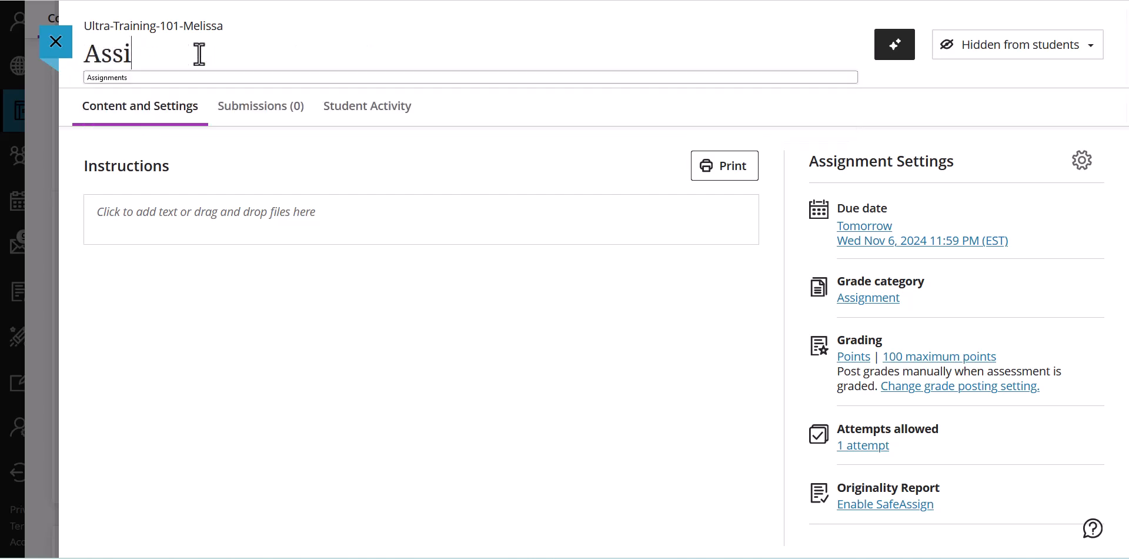
type("gnment Unit 1")
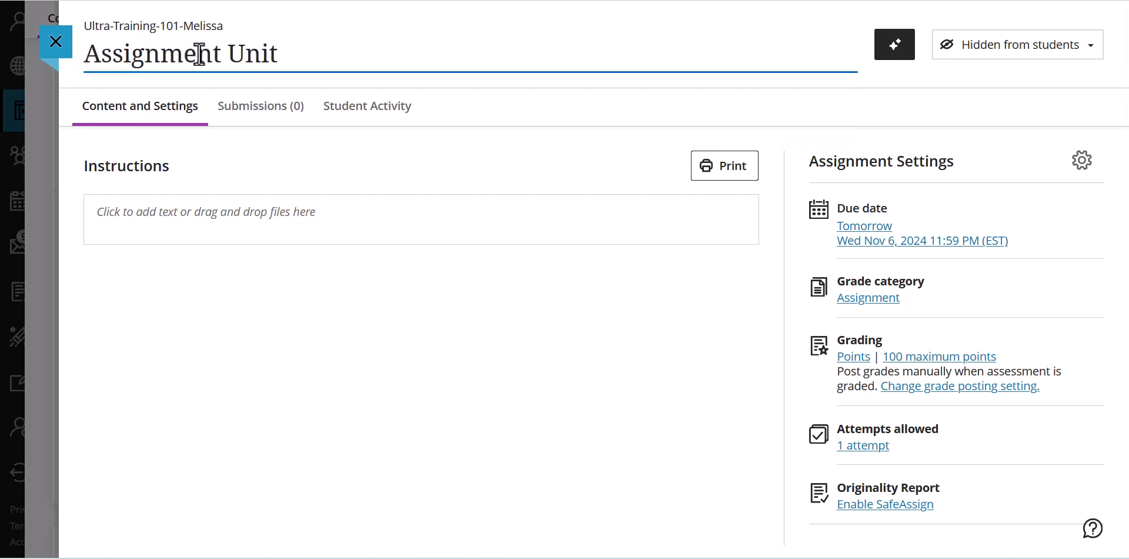
- Paste the copied essay prompt about food and identity into the assignment instructions and add a blank line below it
left_click(254, 232)
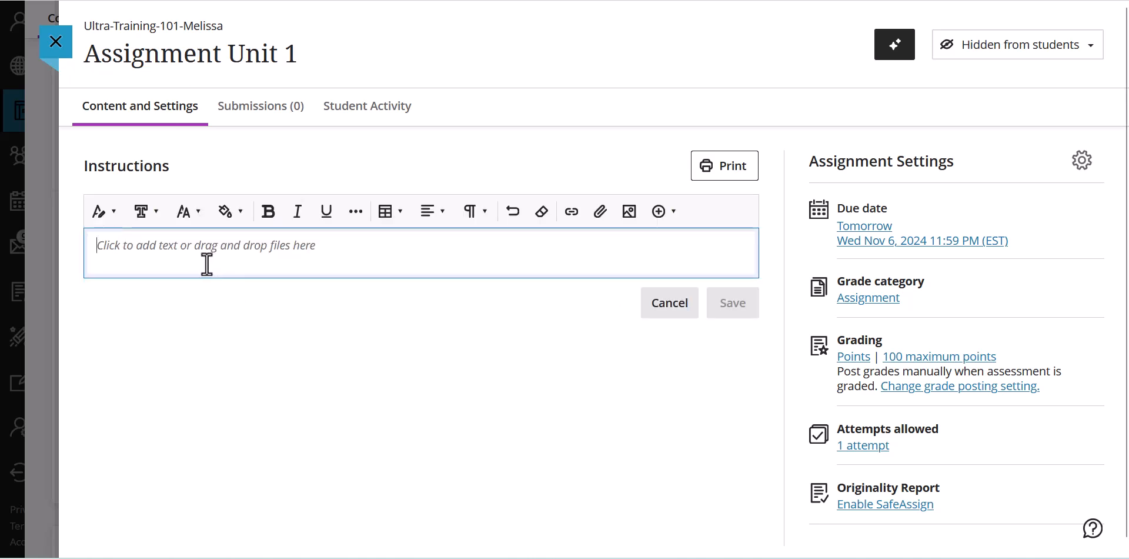
type("Food is much more than just sustenance; it carries deep cultural, social, and personal meanings. In an essay of at least 150 words, analyze the ways in which food influences and shapes individual and group identities. Consider how food choices, culinary traditions, and dietary practices reflect and contribute to identity formation. You may include a reference list to support your analysis. Make connections to the related content on food and relationships, as well as the video 'How food can be a Source of Intimacy, Identity, and Vulnerability' by Jenny Dorsey. Feel free to share personal experiences, engage in critical thinking, and explore the complexities of this topic..")
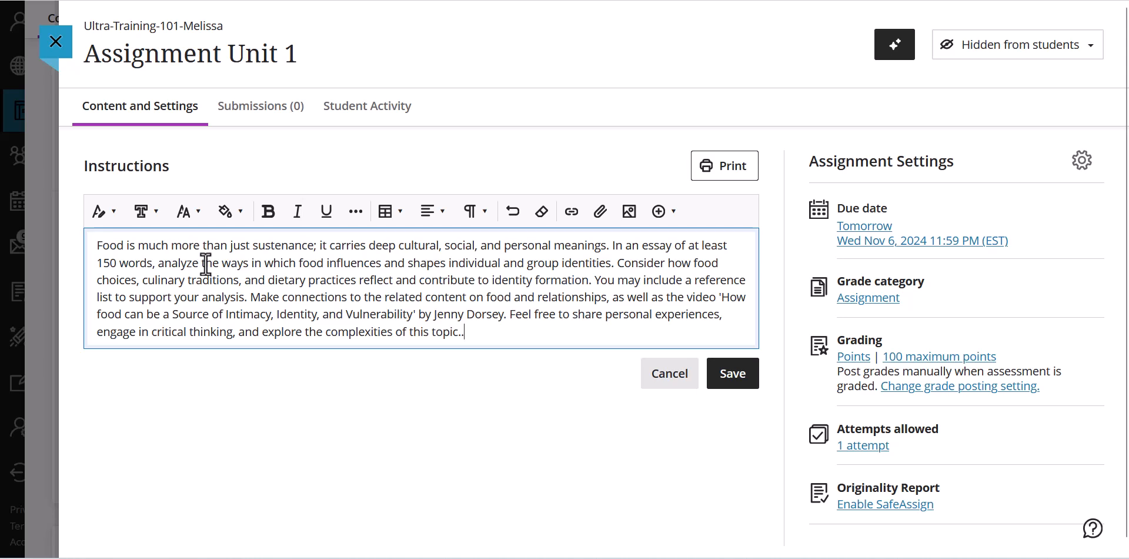
key("Return")
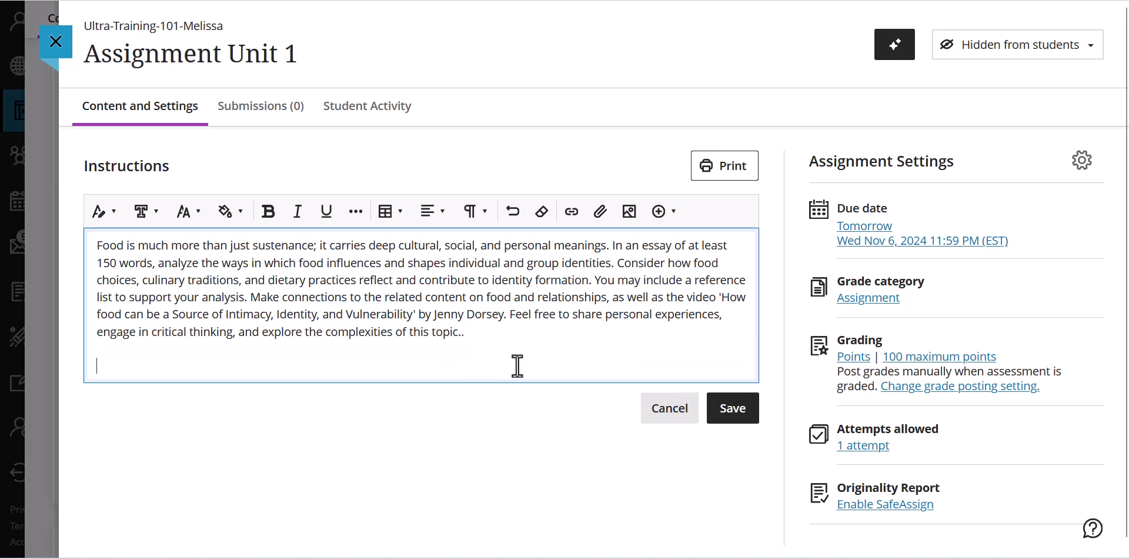
- Attach the Word file "Assignment 1 for Ultra Training" below the prompt with the View and download option, and save the instructions
left_click(597, 219)
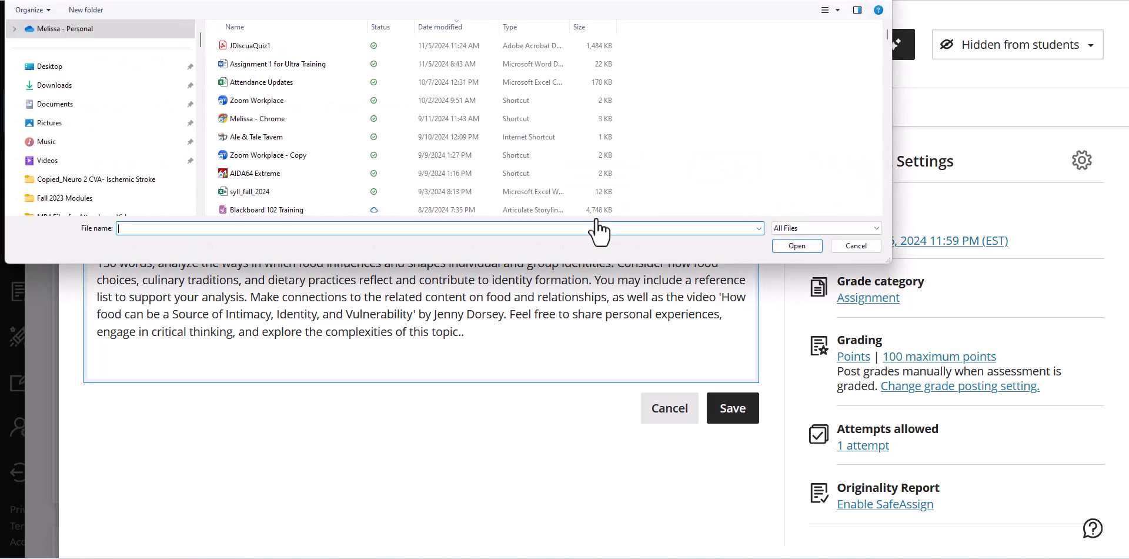
left_click(317, 63)
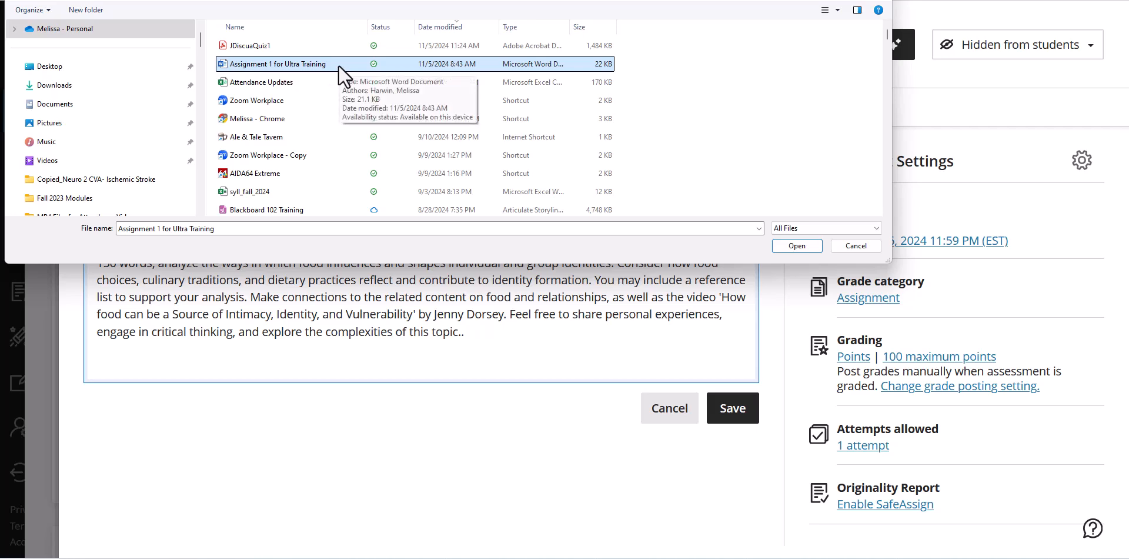
left_click(797, 246)
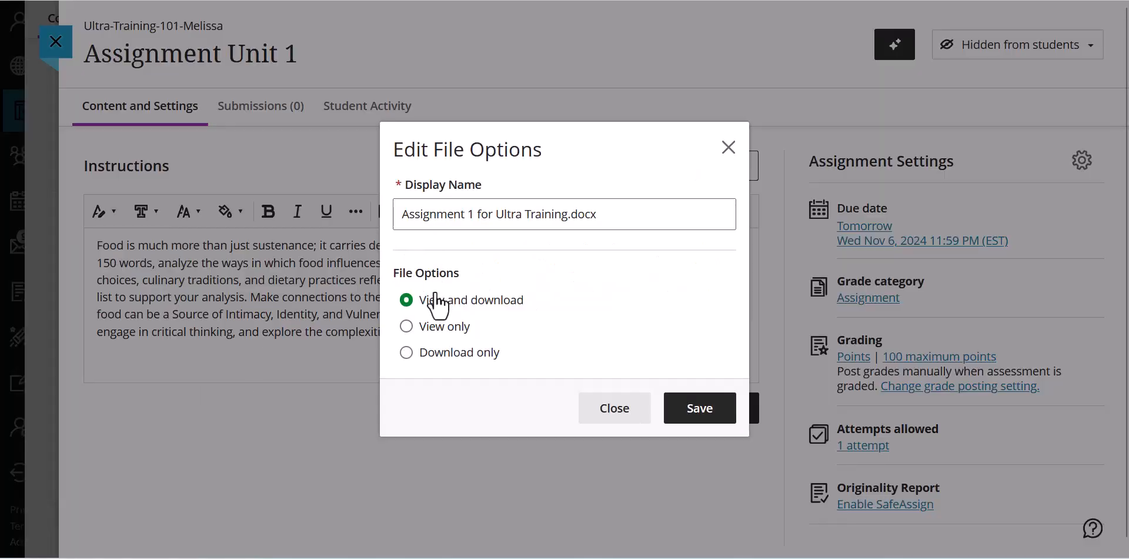
left_click(702, 419)
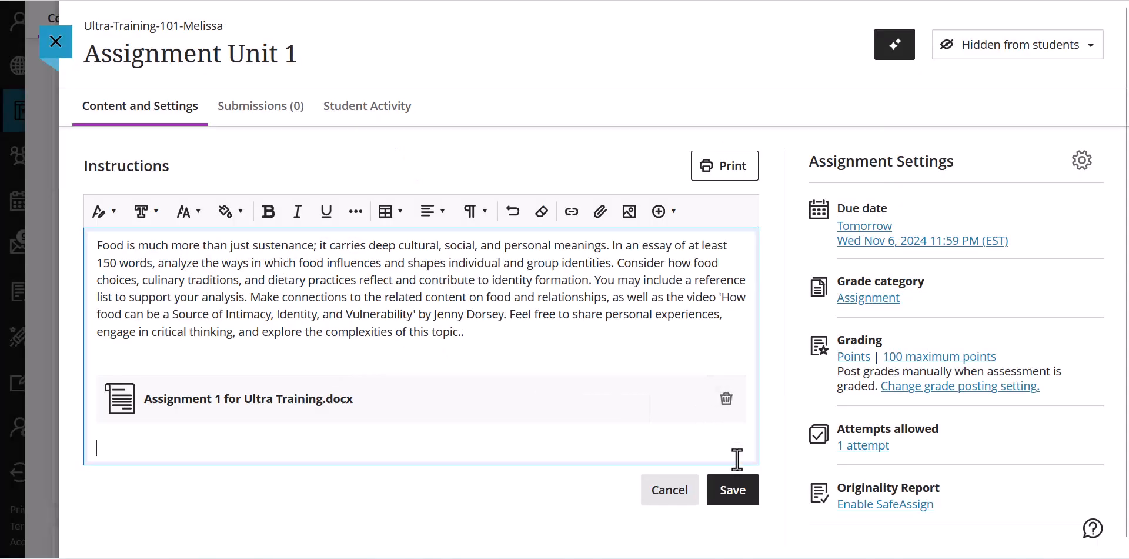
left_click(728, 505)
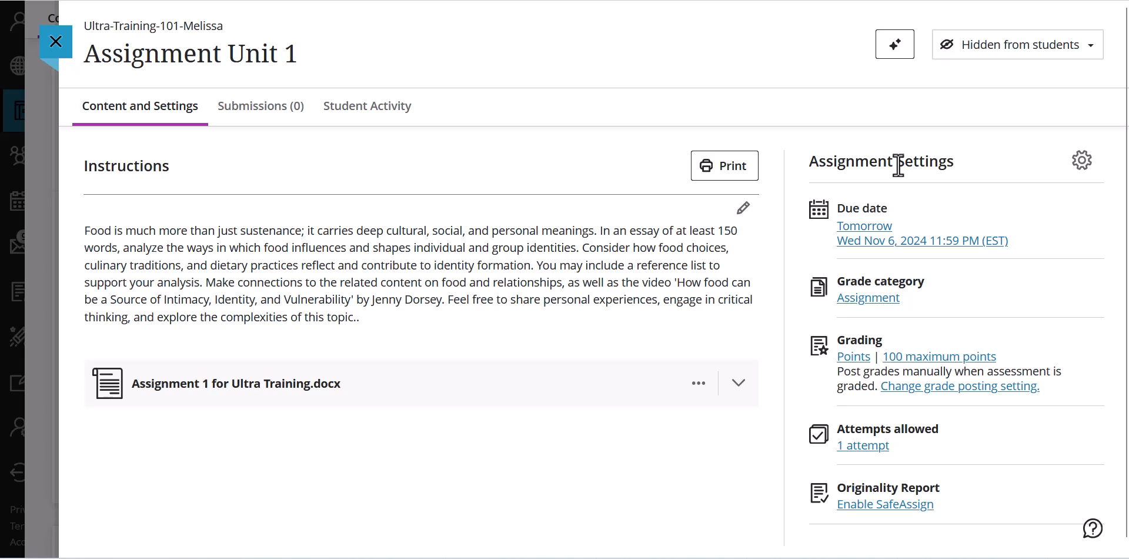
- Set the assignment's due date to 1/29/25, keeping the due time at 11:59 PM
left_click(876, 236)
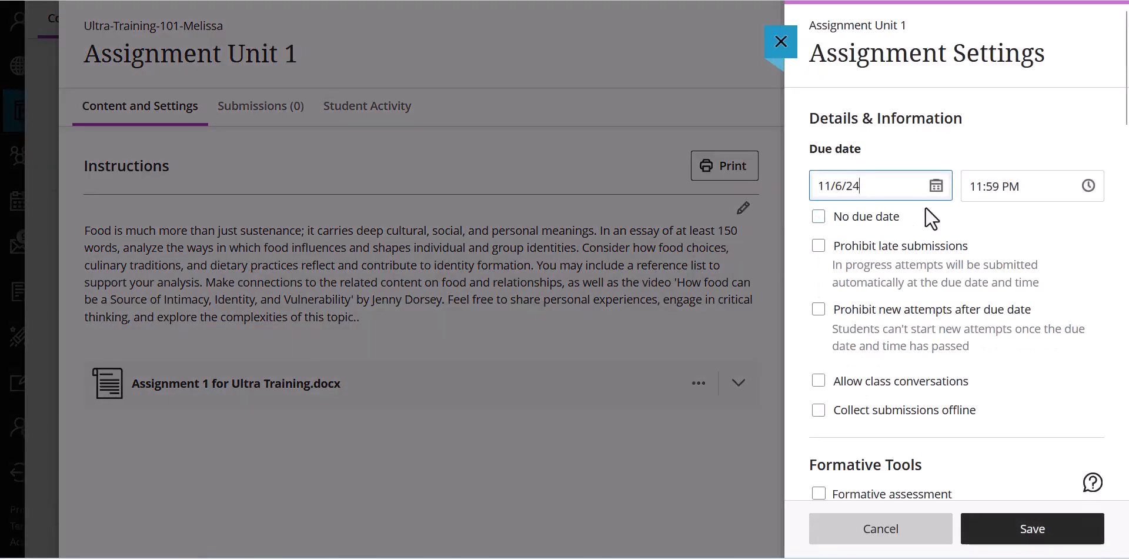
left_click(936, 185)
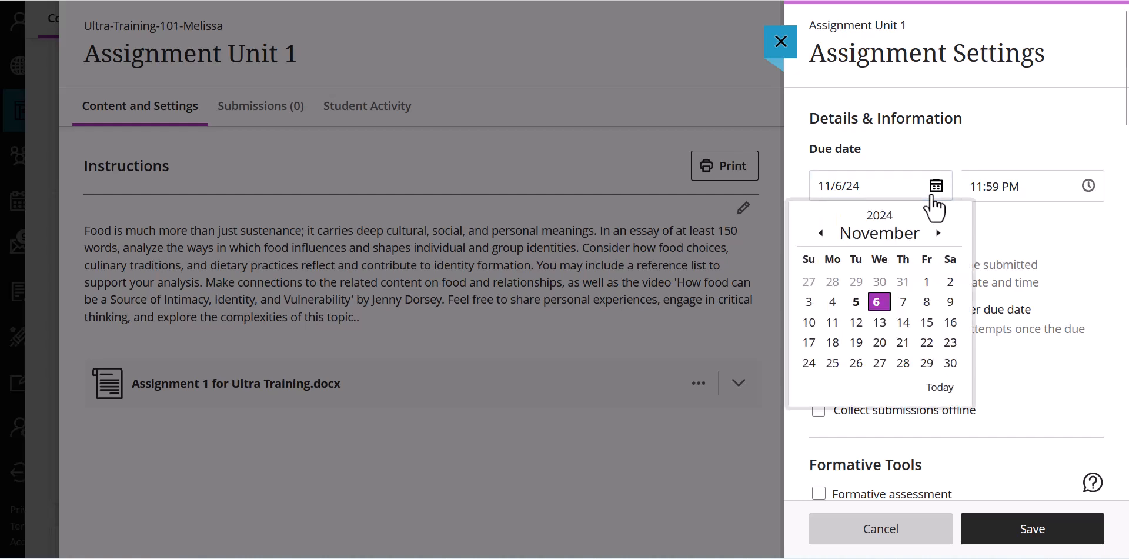
left_click(939, 233)
left_click(939, 233)
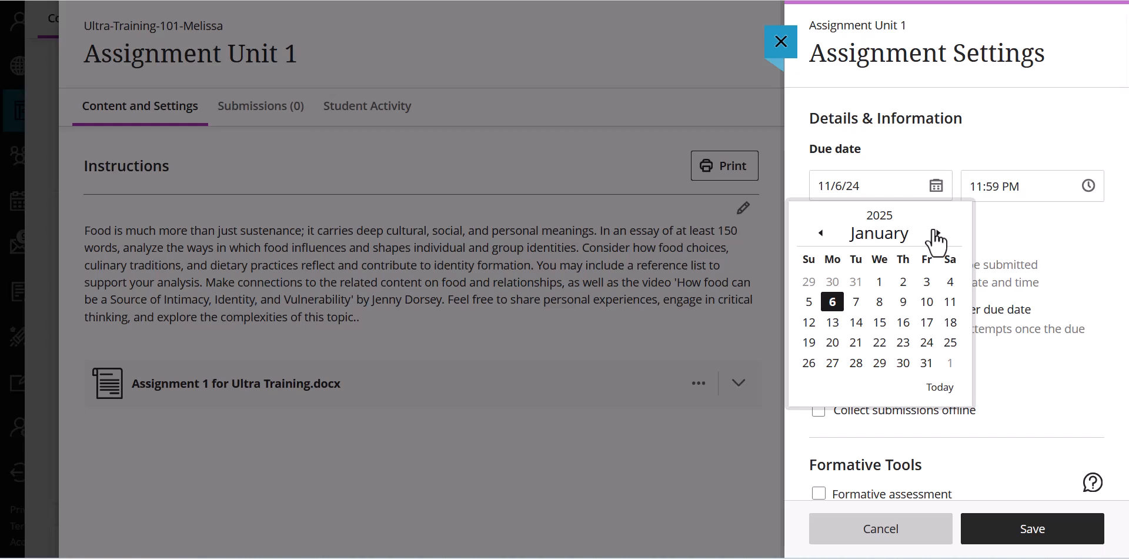
left_click(884, 369)
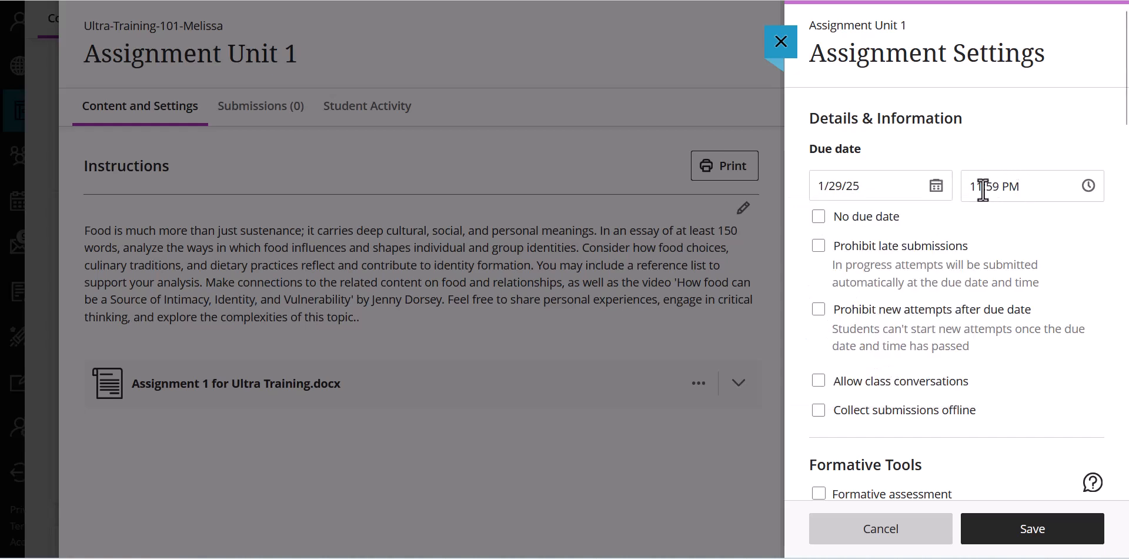
left_click(1085, 199)
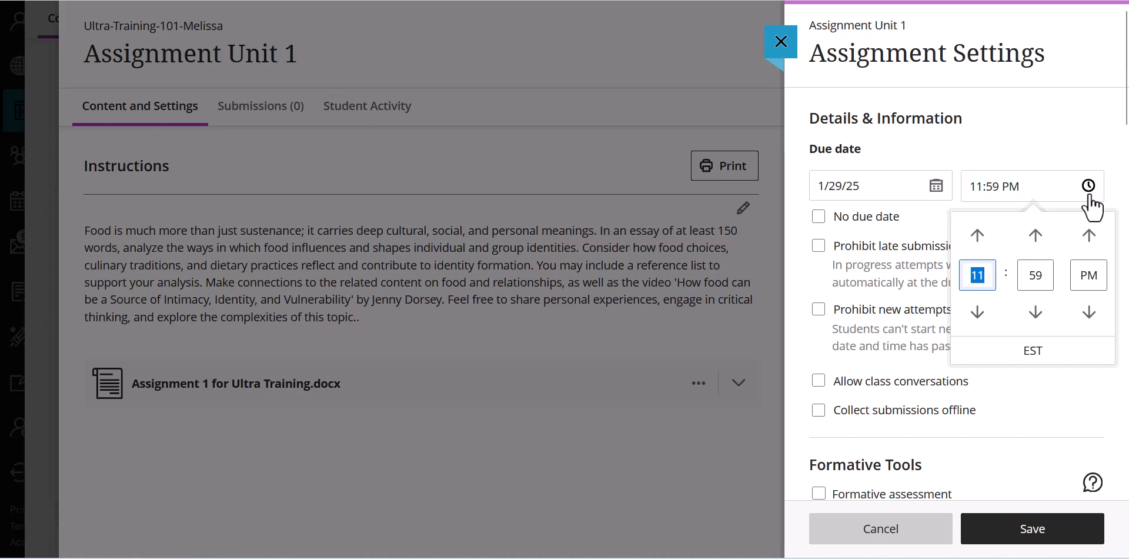
left_click(1085, 422)
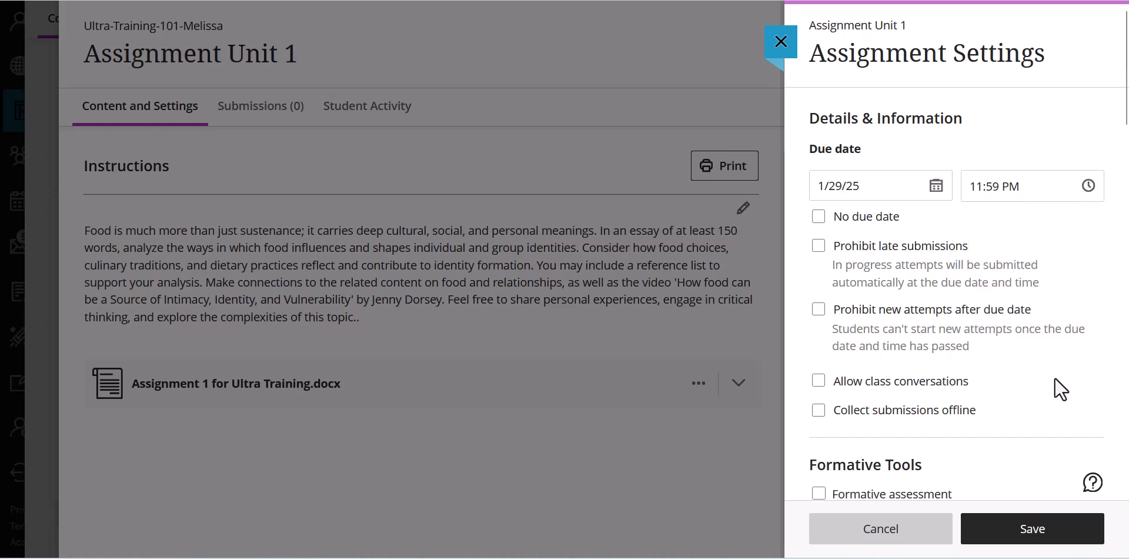
- Review the grade category choices, keep Assignment, and set the attempts allowed to 2
scroll(1055, 377, "down", 2)
scroll(1054, 373, "down", 10)
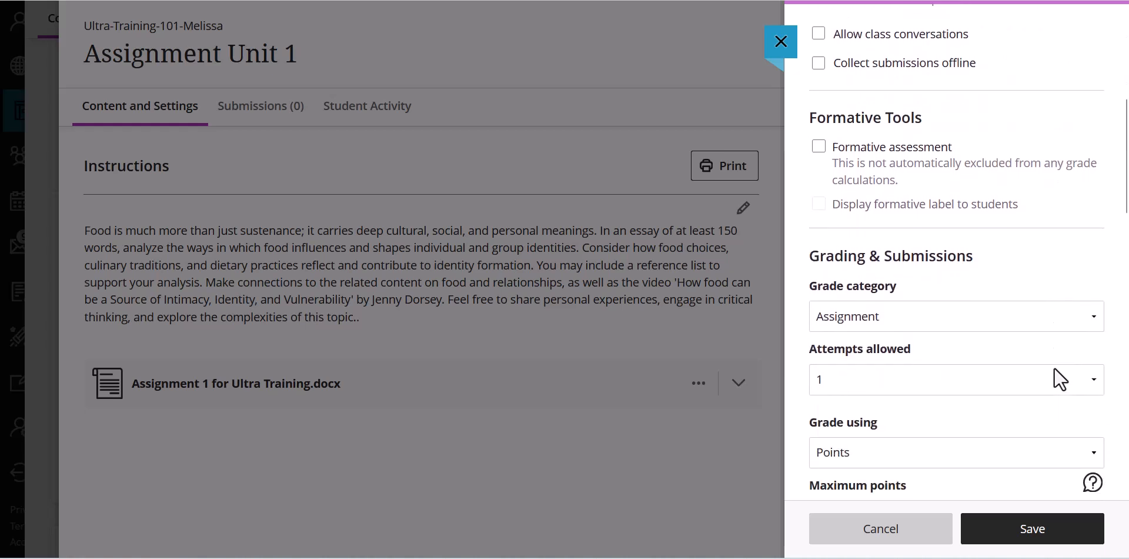
scroll(1054, 367, "down", 1)
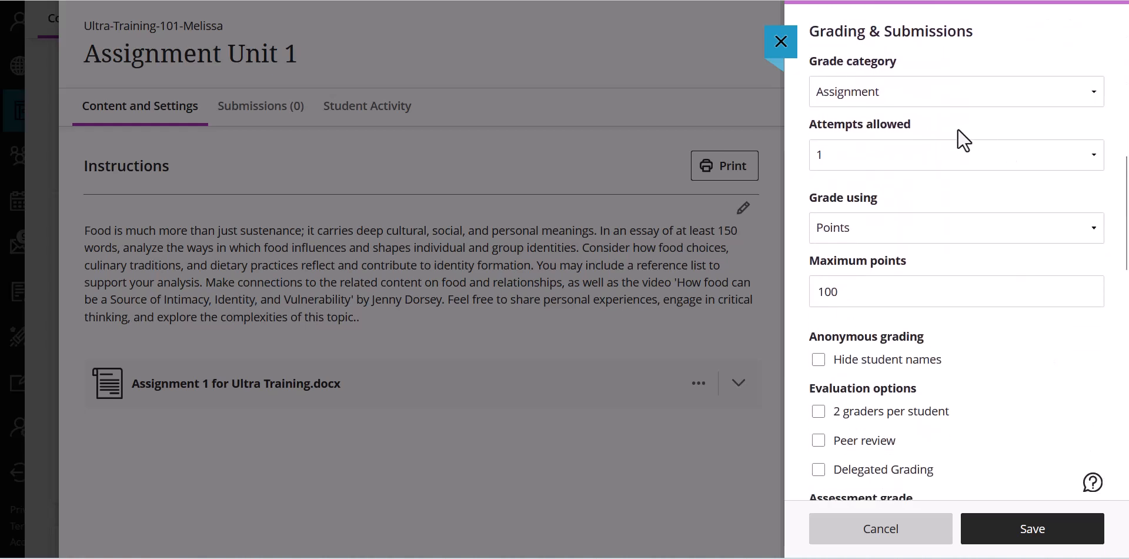
left_click(861, 102)
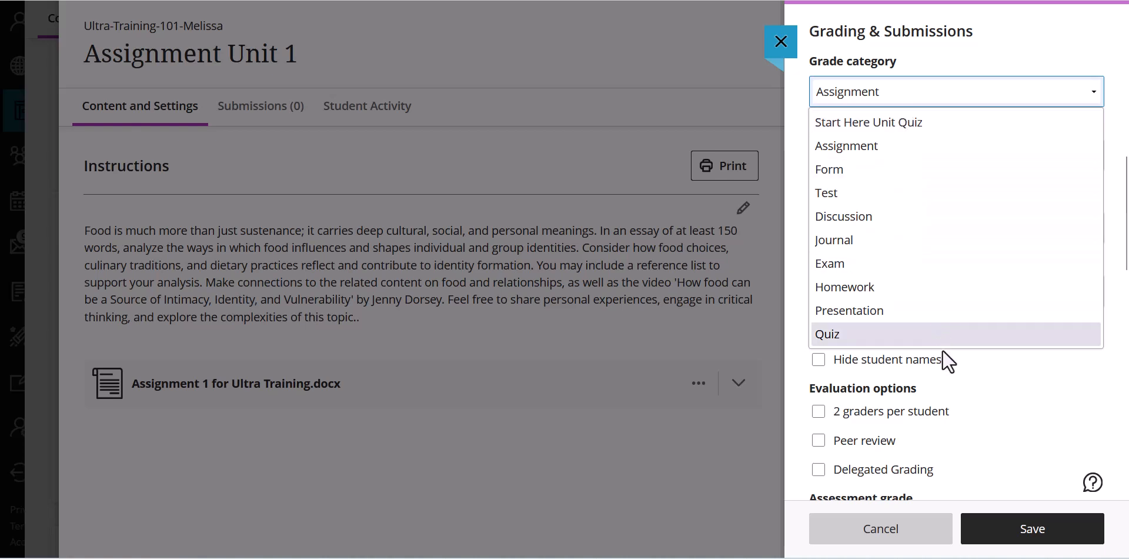
left_click(1093, 402)
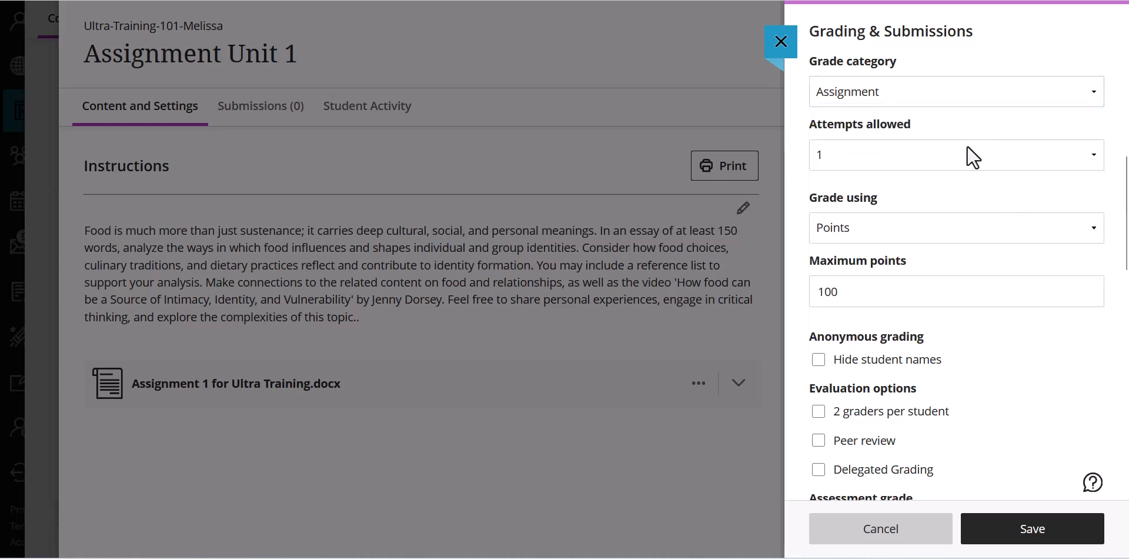
left_click(883, 146)
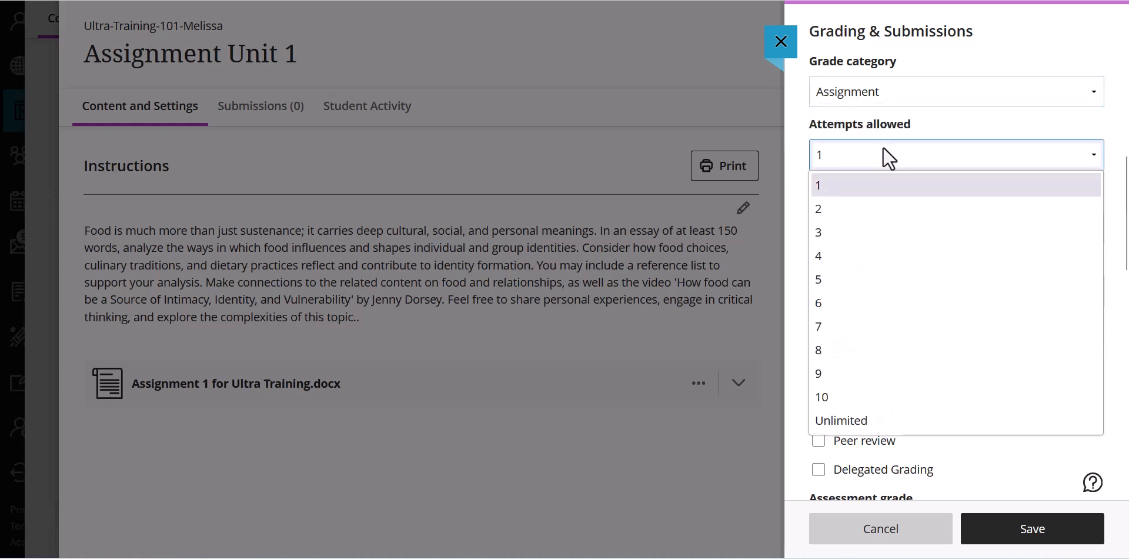
left_click(859, 213)
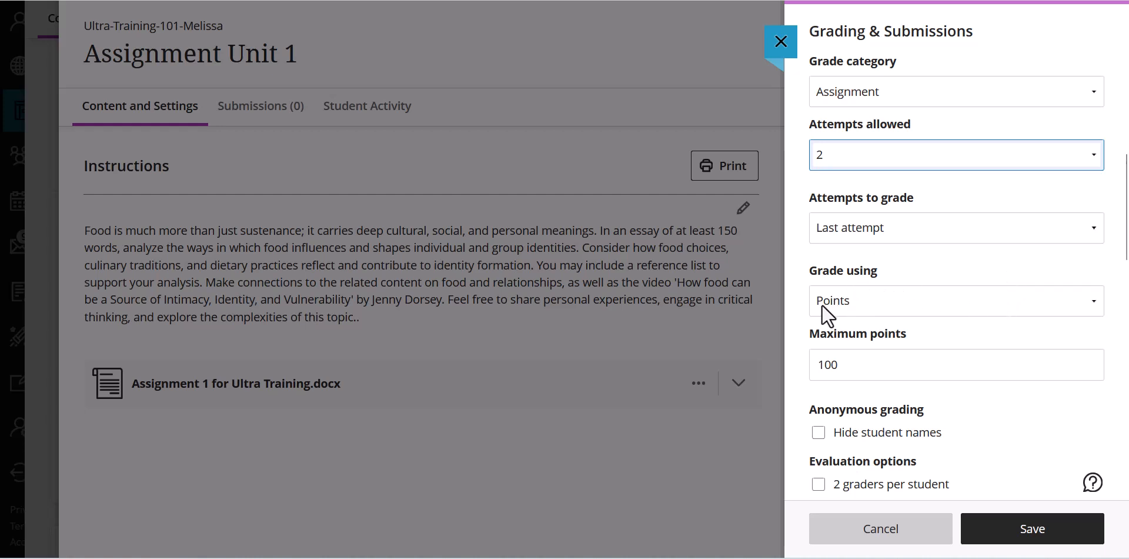
- Set the assignment to be graded using Complete/Incomplete with a maximum of 10 points
left_click(891, 312)
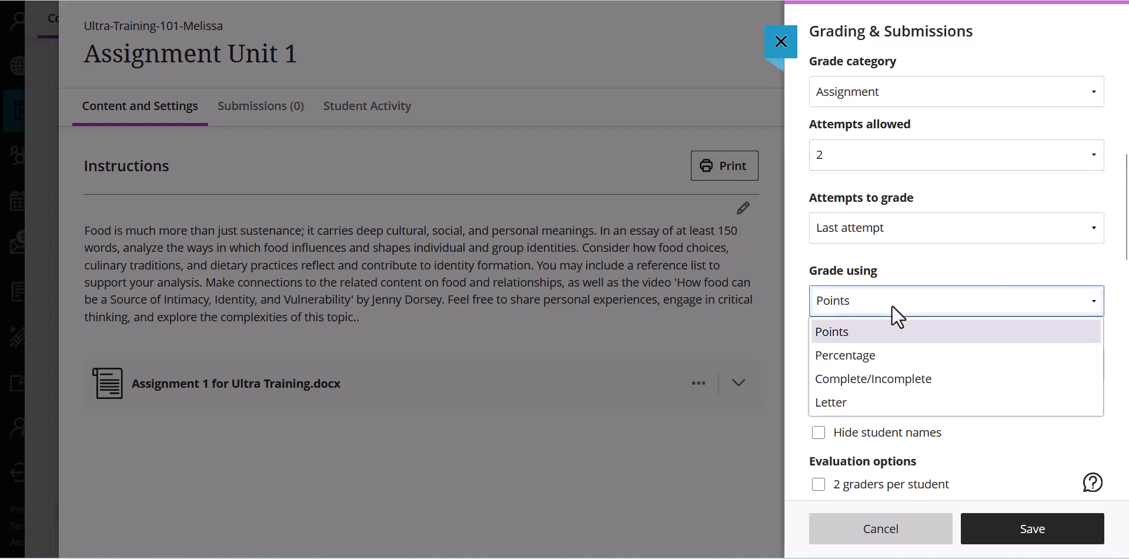
left_click(921, 375)
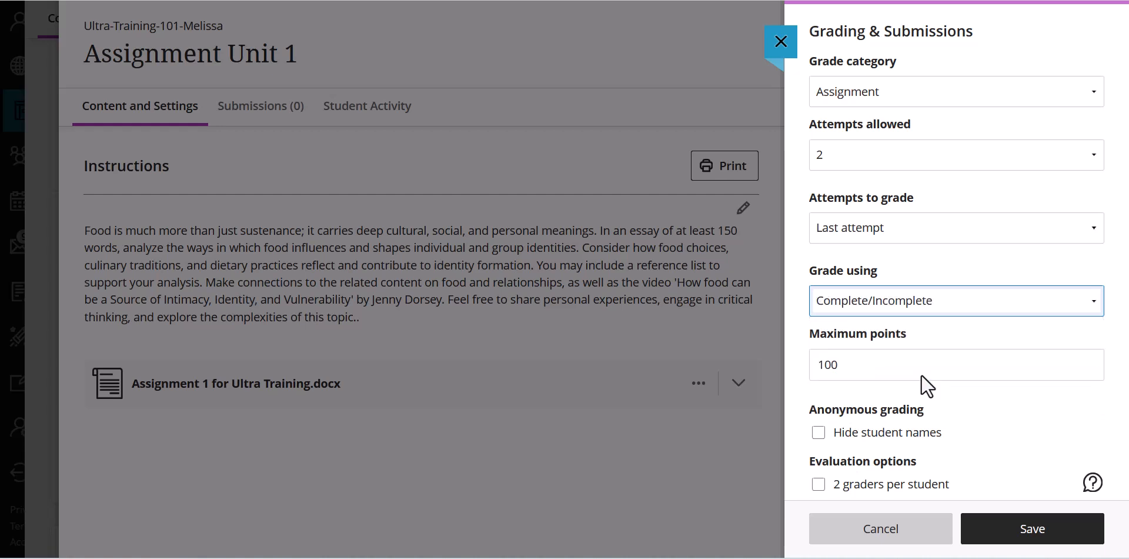
left_click(895, 369)
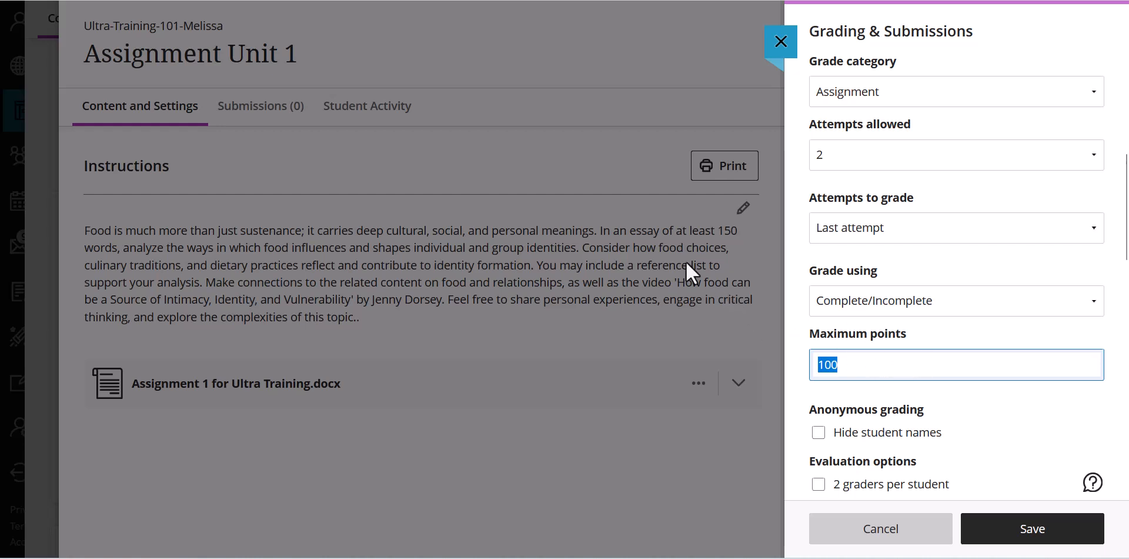
left_click(922, 371)
double_click(825, 362)
type("10")
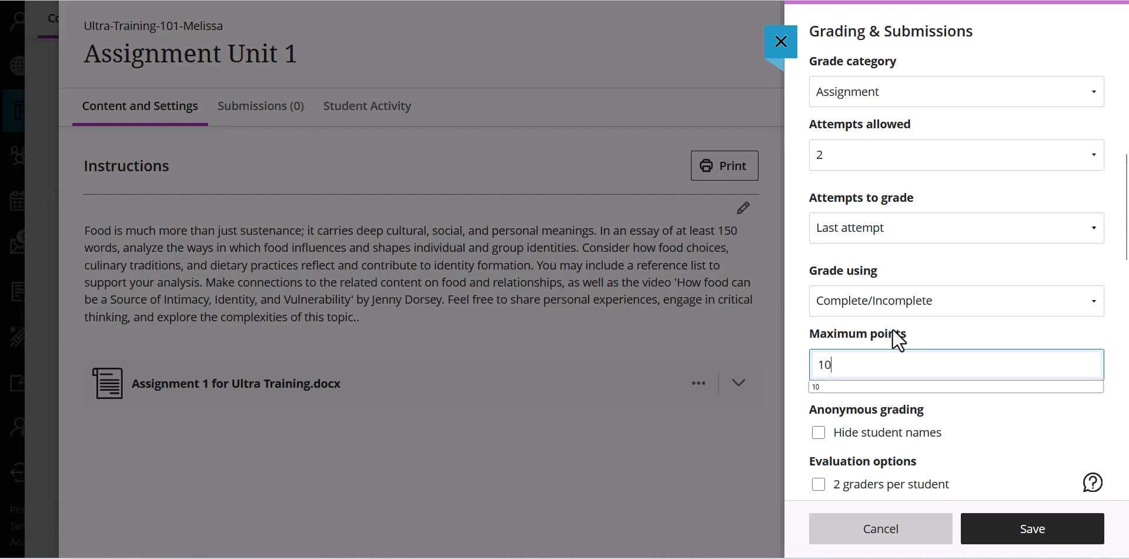
left_click(945, 319)
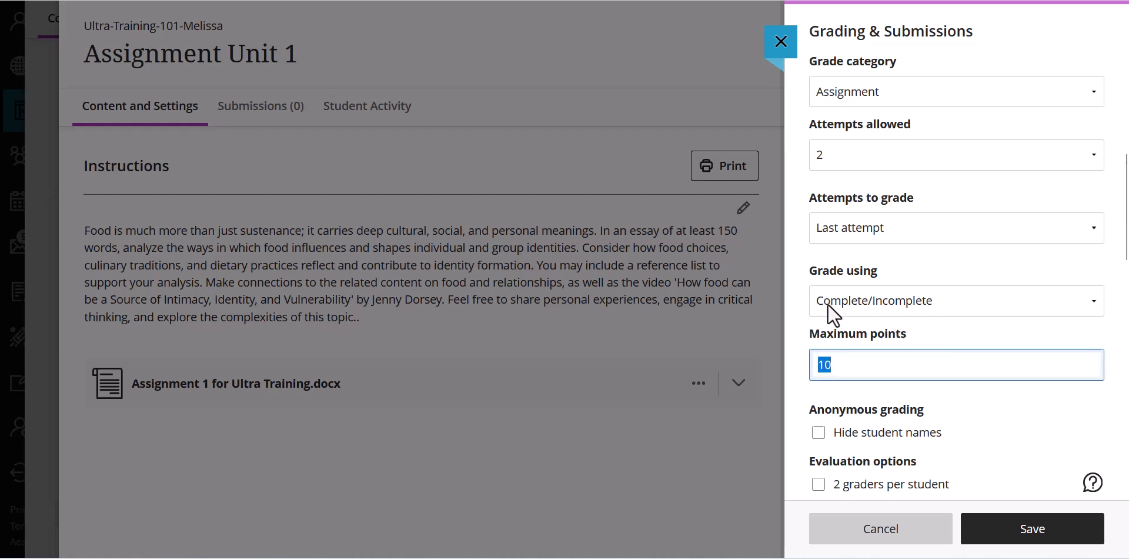
scroll(1034, 326, "down", 3)
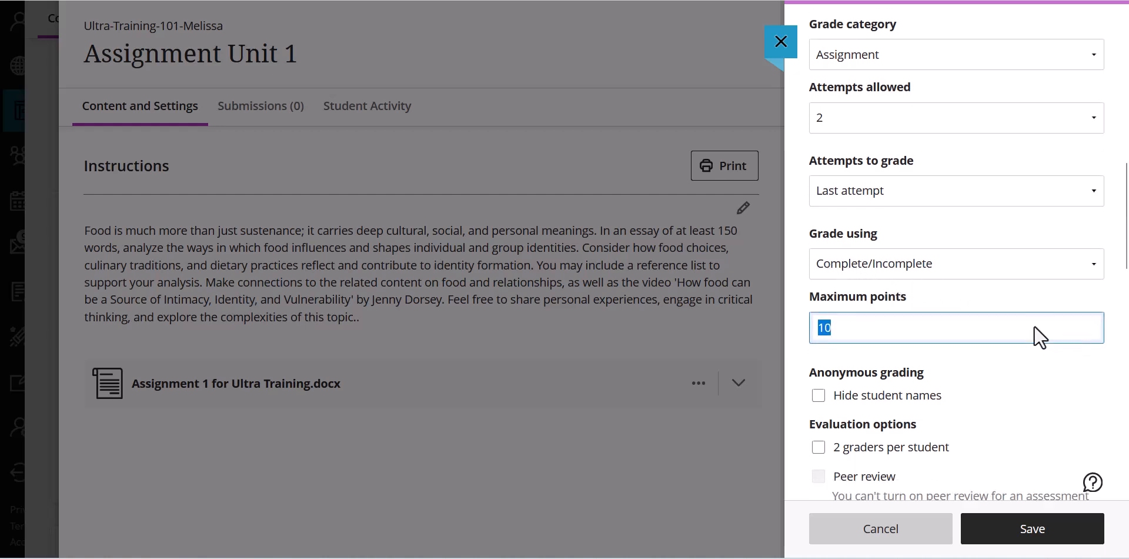
- Keep the assignment's maximum points at 10 and turn on automatic posting of assessment grades
left_click(901, 183)
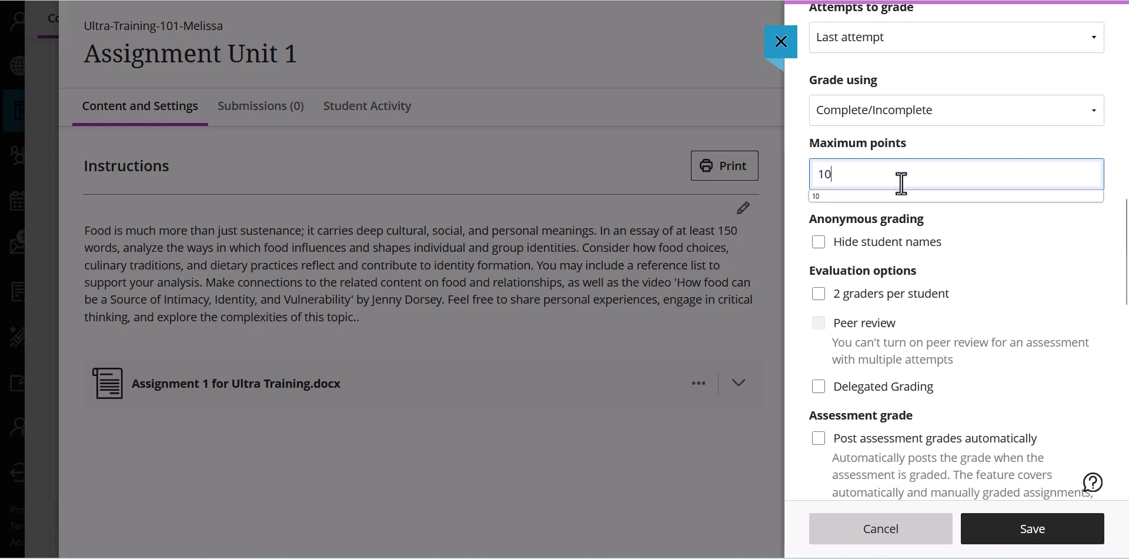
left_click_drag(862, 181, 813, 173)
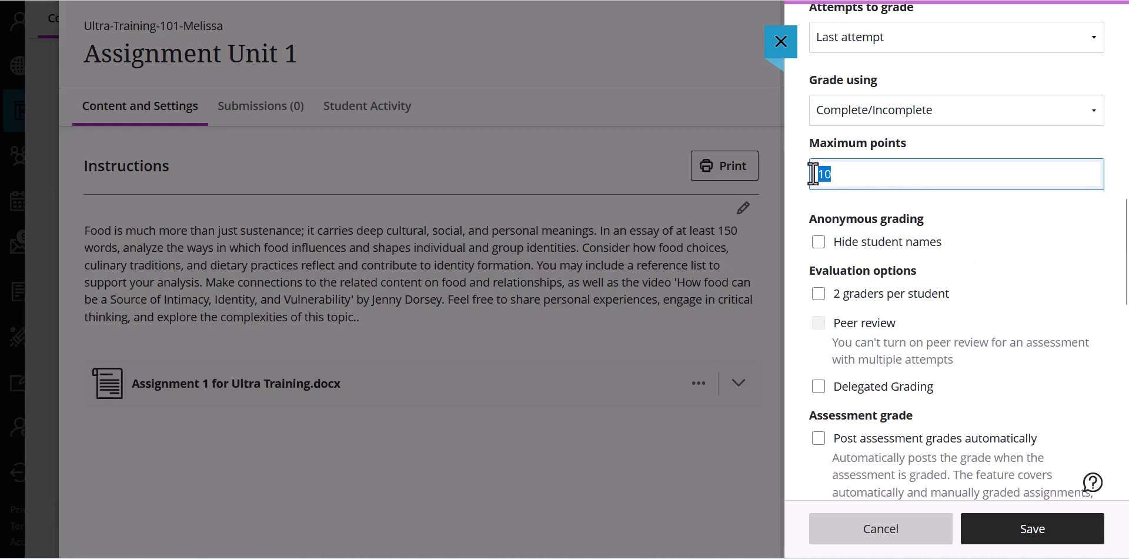
left_click(1027, 218)
scroll(1023, 225, "down", 2)
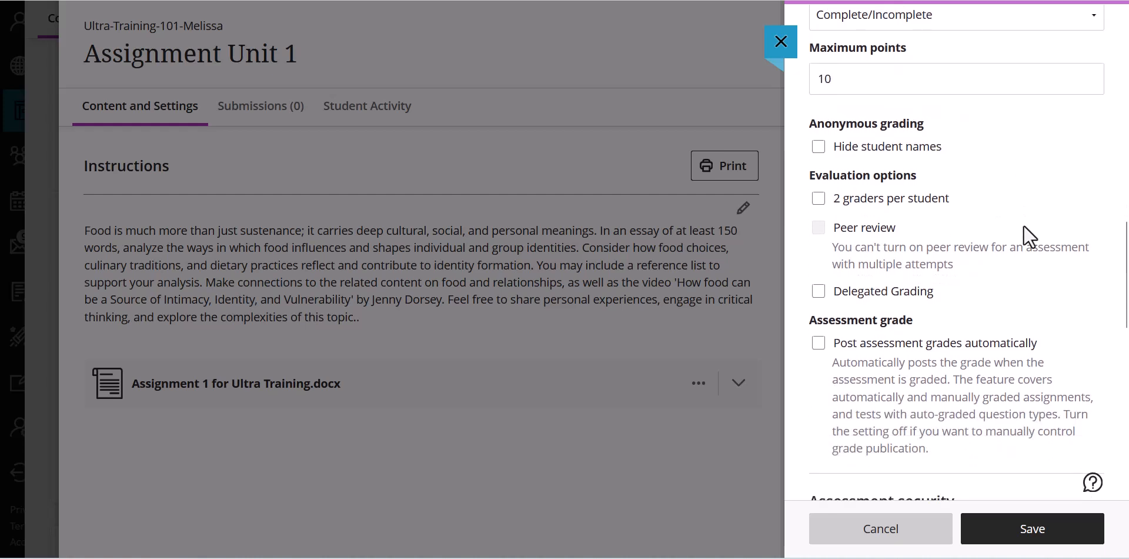
scroll(1024, 223, "down", 2)
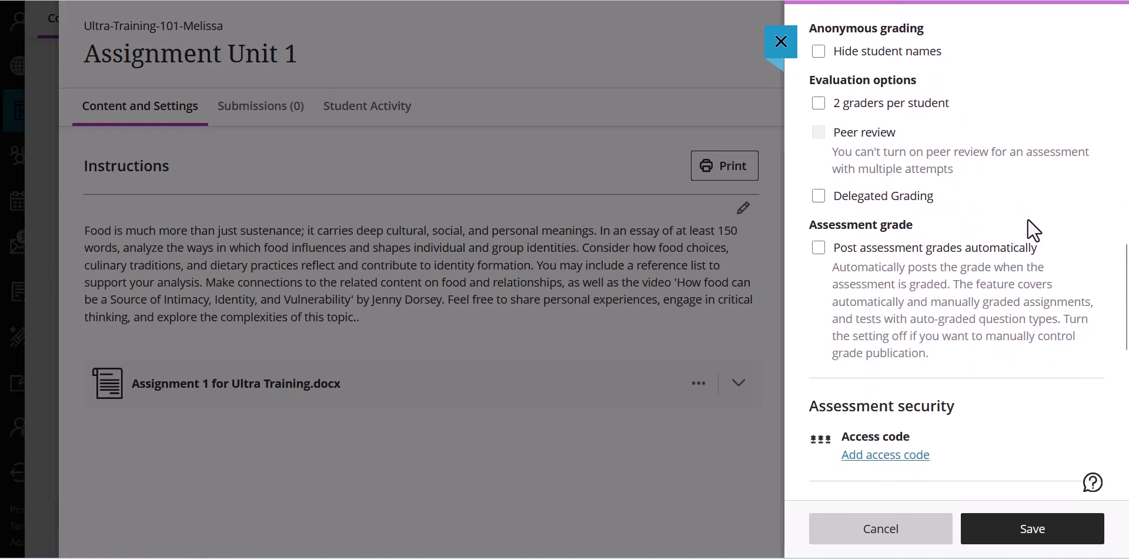
scroll(1028, 217, "down", 2)
left_click(818, 154)
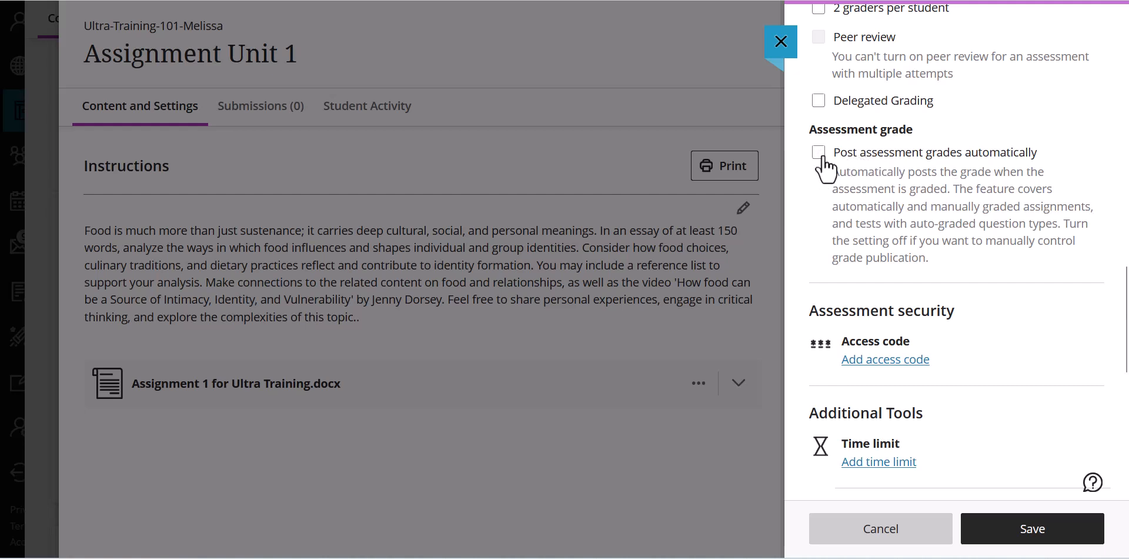
left_click(821, 156)
- Review the remaining security, additional tools and description options without changing them, and save the assignment settings
scroll(976, 214, "down", 2)
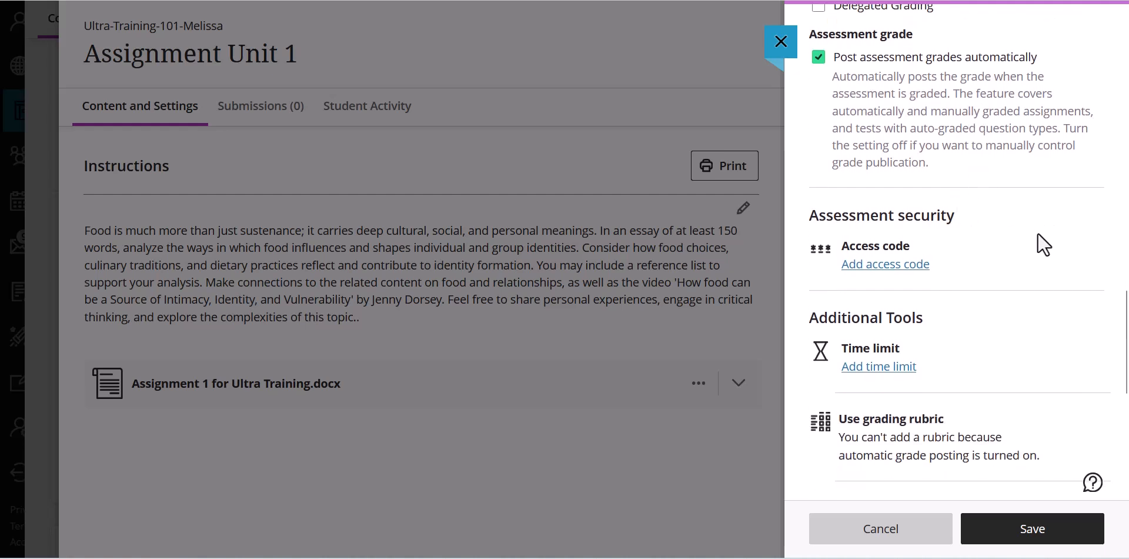
scroll(1099, 341, "down", 6)
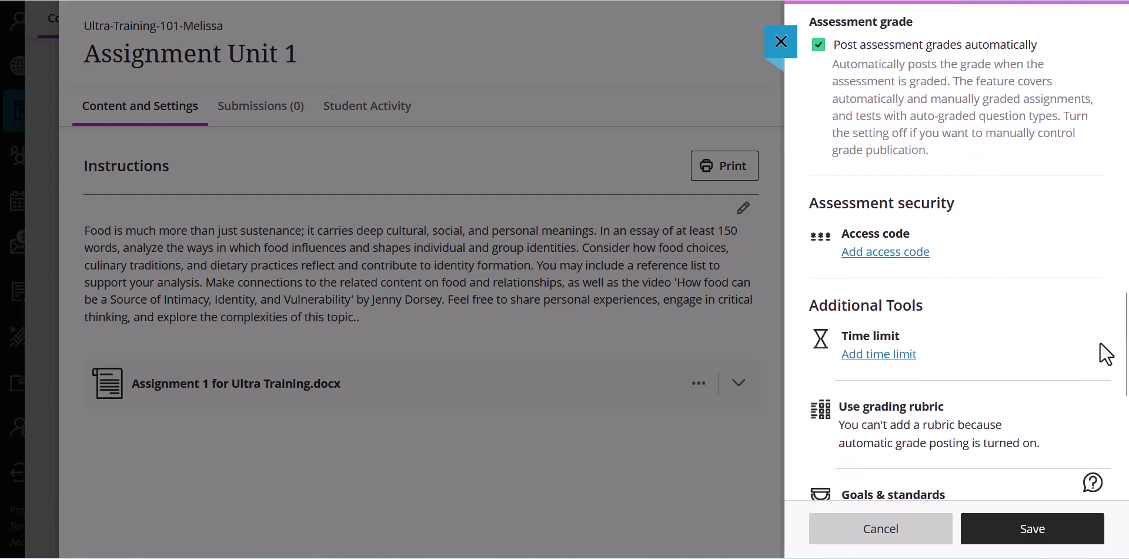
scroll(1083, 359, "down", 1)
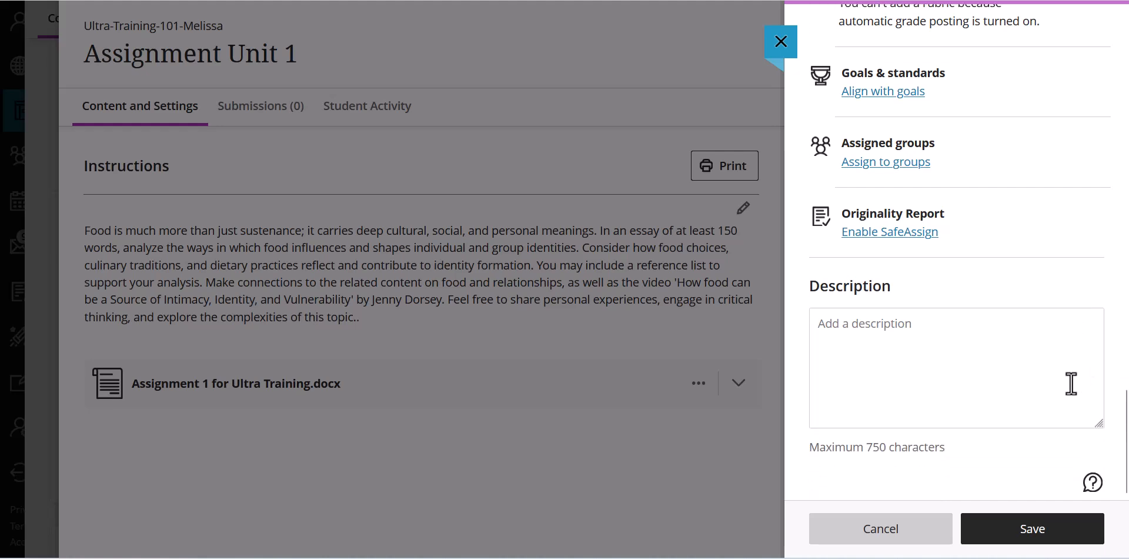
left_click(1039, 530)
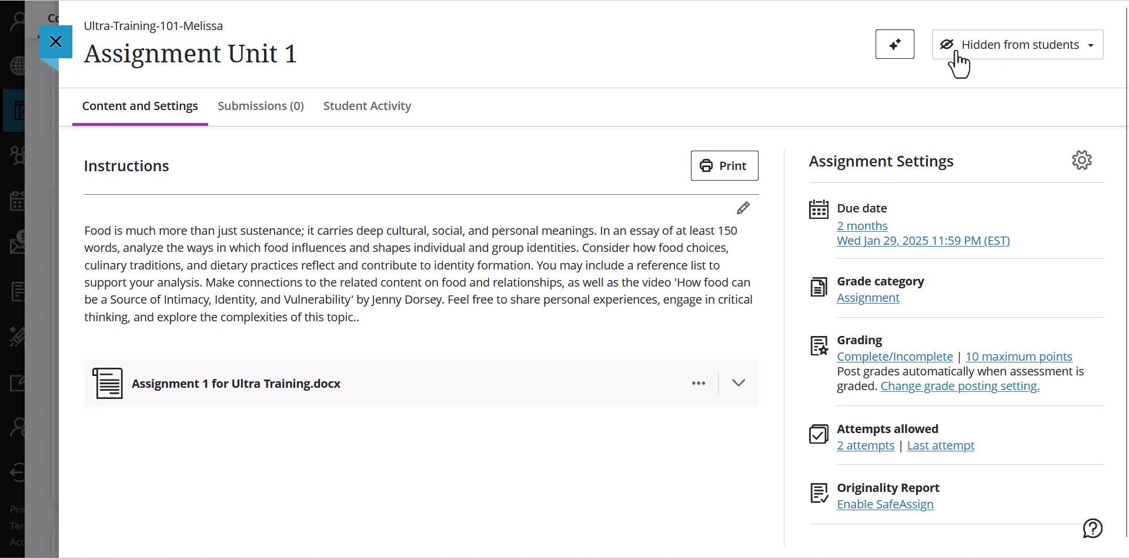
- Make Assignment Unit 1 visible to students and return to the course content
left_click(1016, 57)
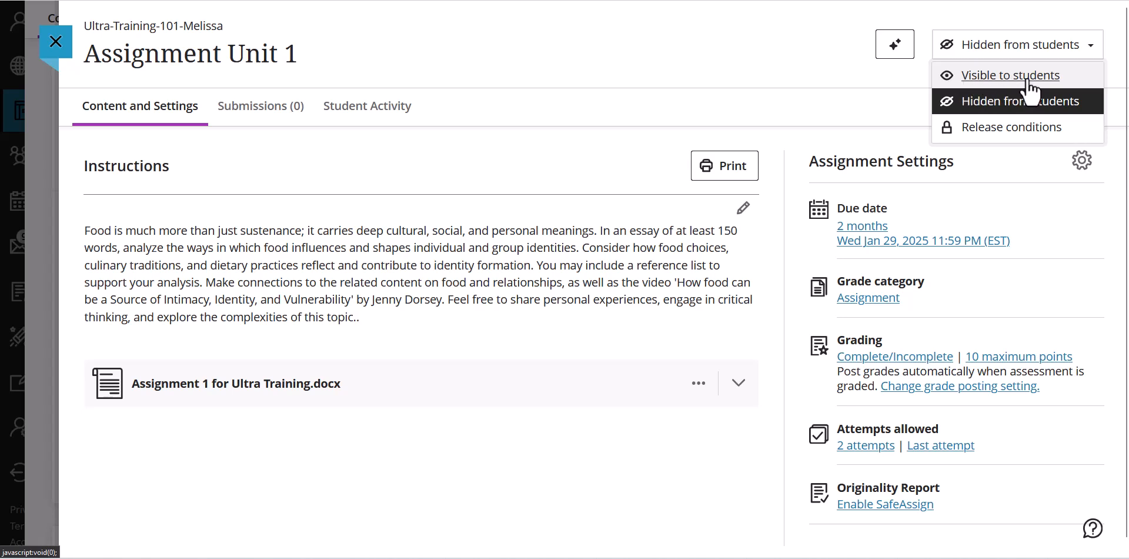
left_click(1028, 80)
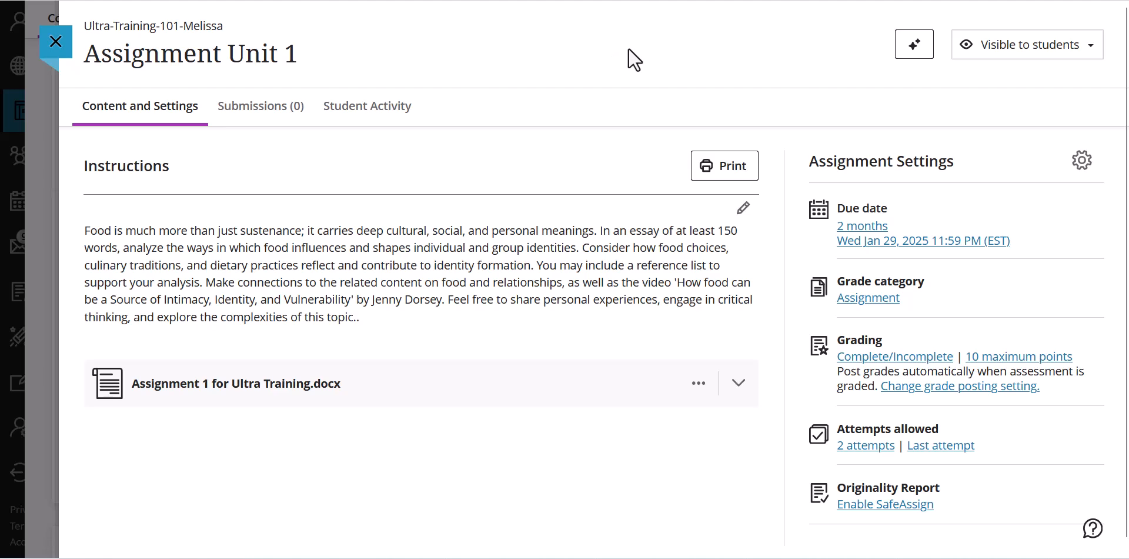
left_click(56, 43)
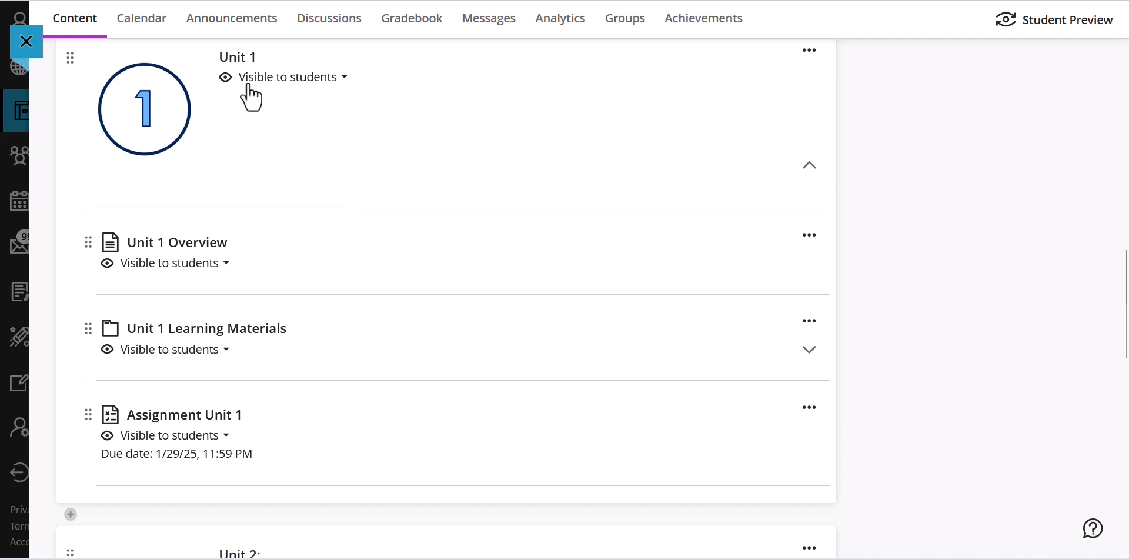
- Start setting up the overall grade in the course gradebook, using the Points calculation
left_click(398, 34)
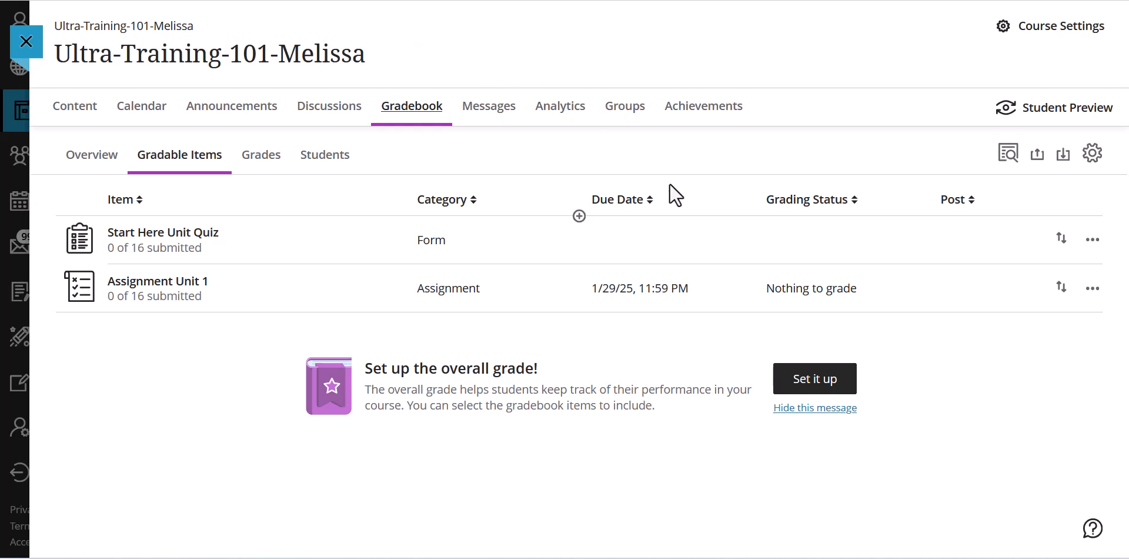
left_click(814, 382)
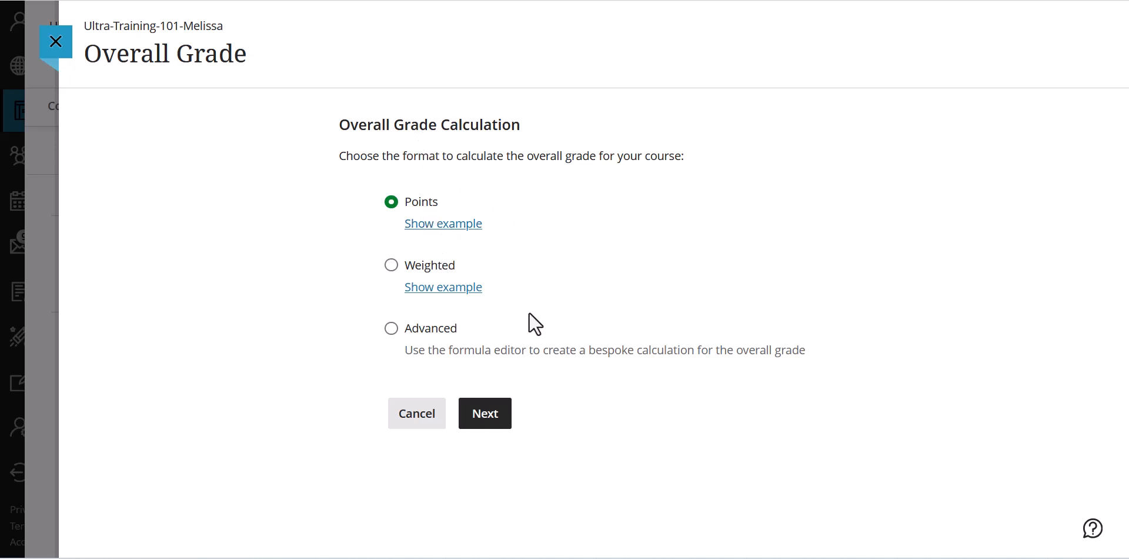
left_click(494, 434)
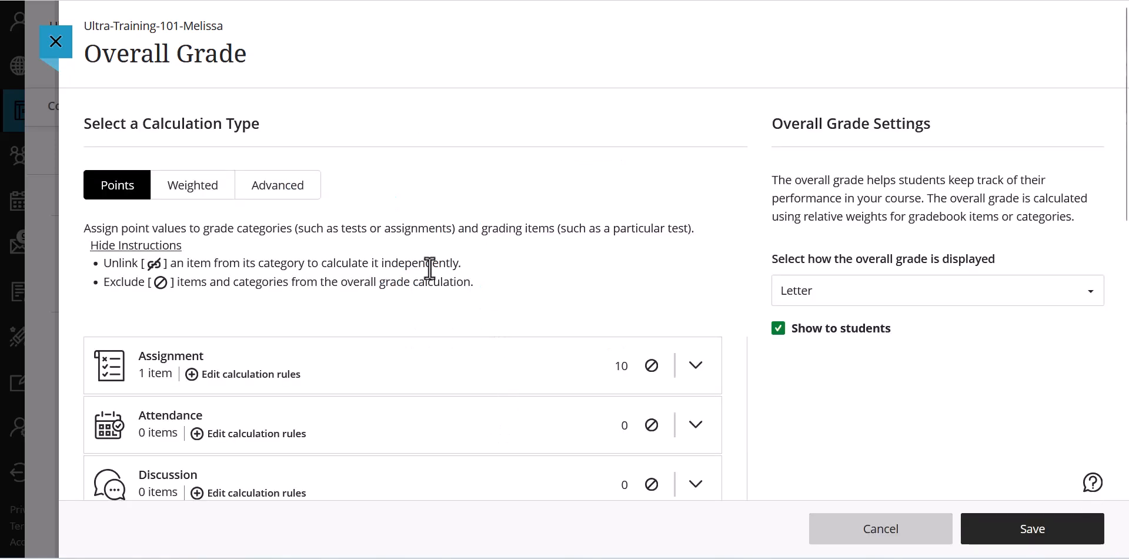
- Exclude Assignment Unit 1 in the Assignment category from the overall grade calculation and save the setup
scroll(429, 269, "down", 2)
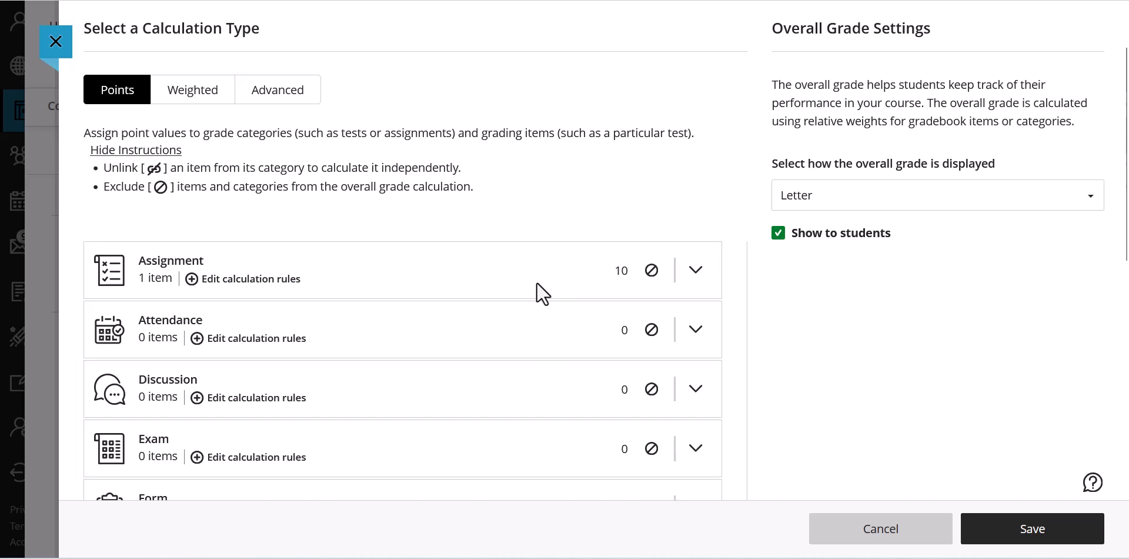
left_click(697, 272)
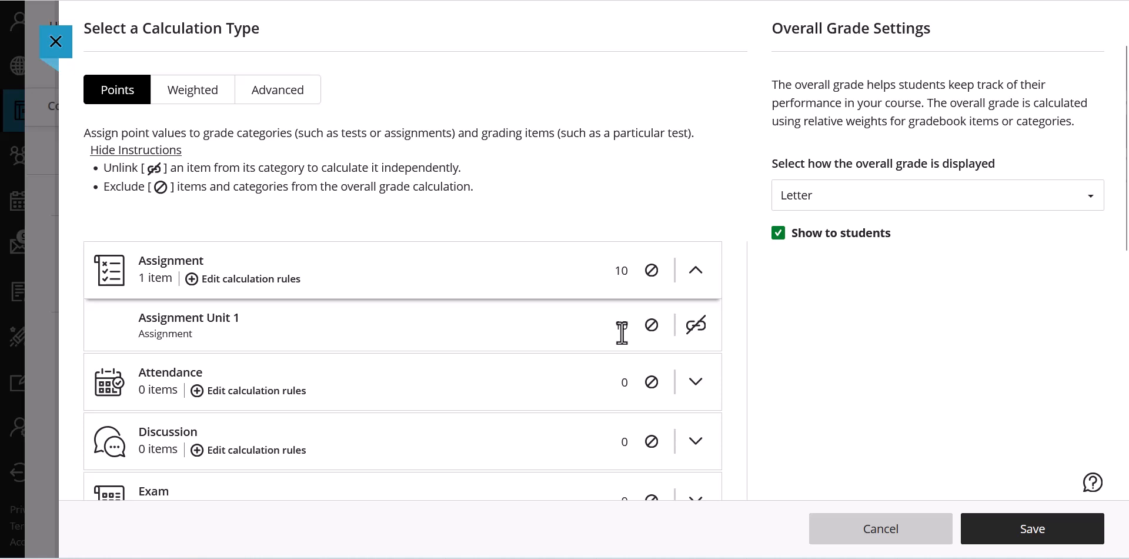
left_click(652, 326)
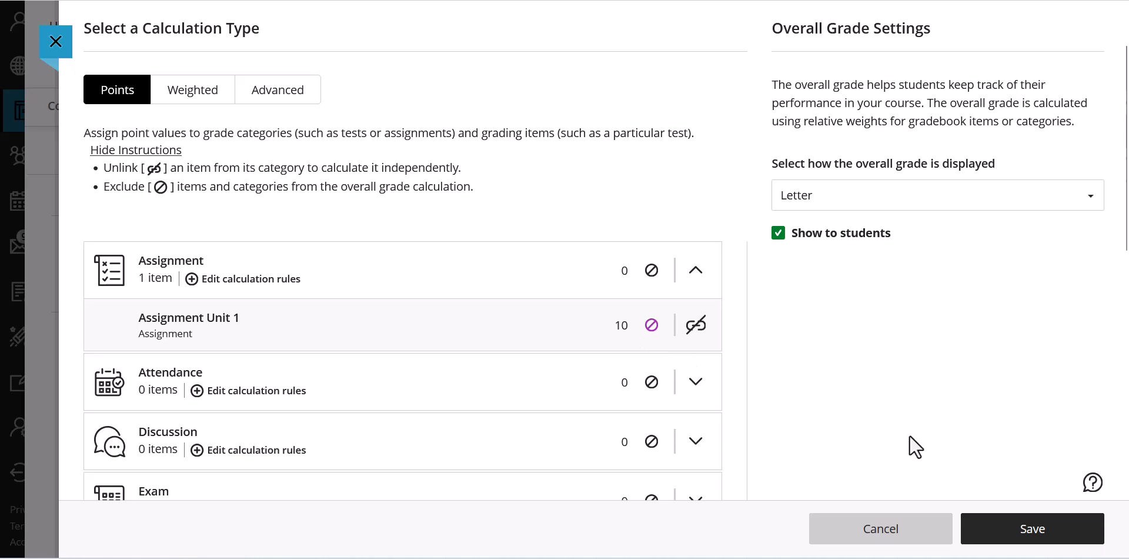
left_click(1045, 537)
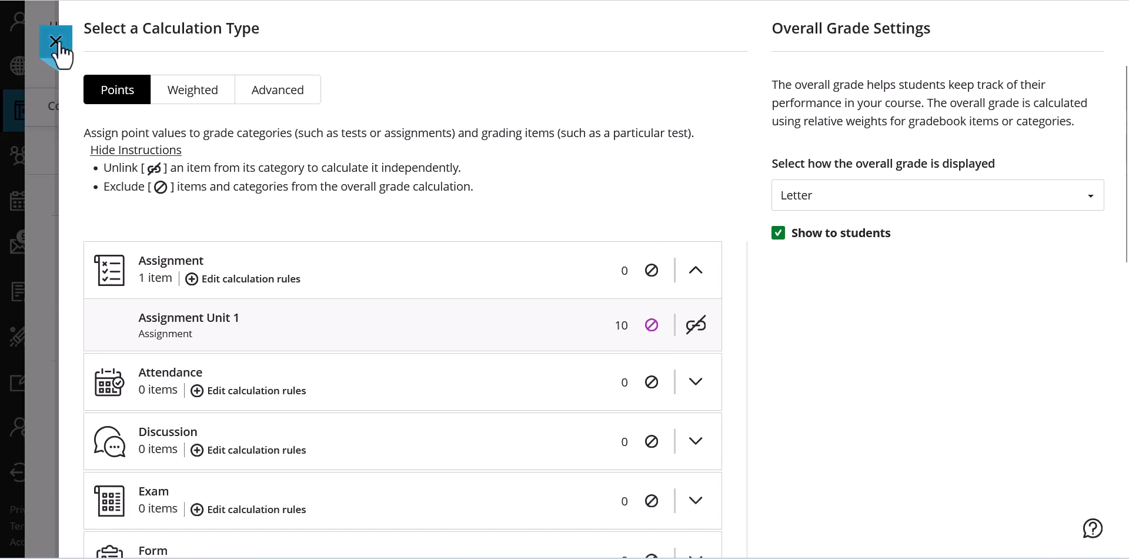
- Toggle Assignment Unit 1 between included and excluded in the overall grade, ending with it excluded
left_click(652, 327)
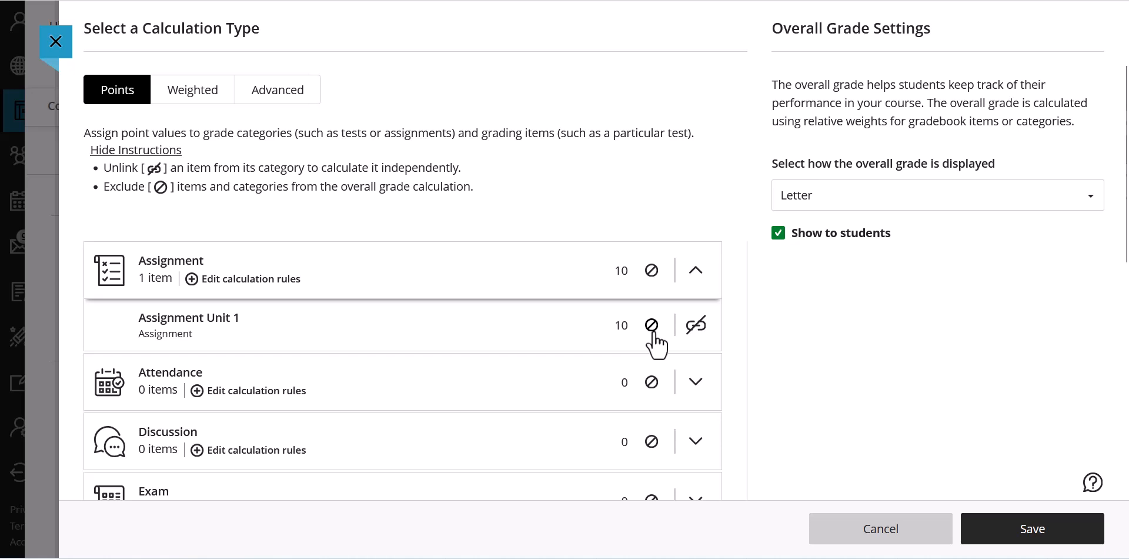
left_click(652, 328)
left_click(653, 327)
left_click(652, 328)
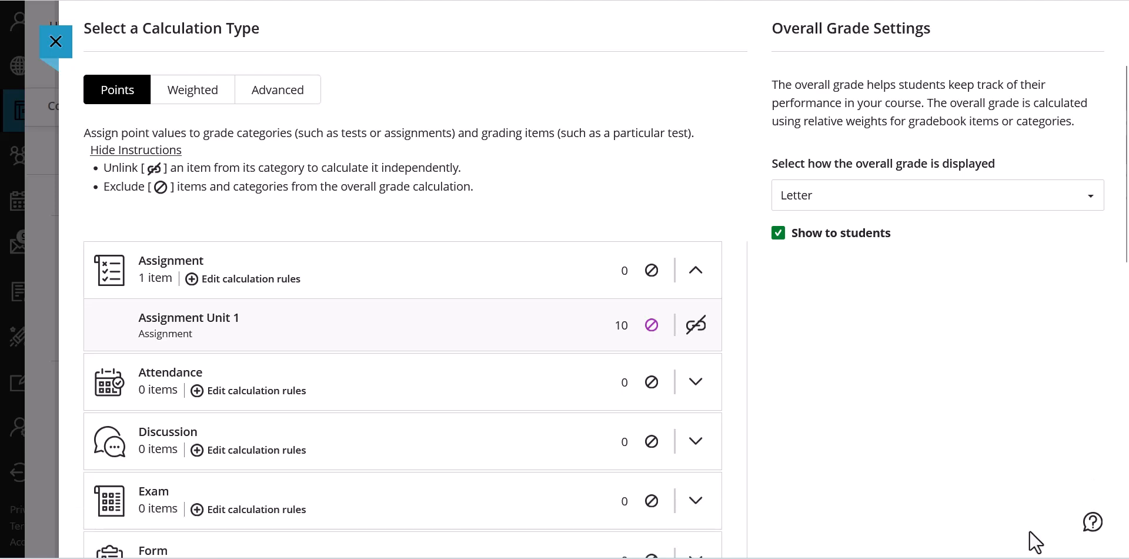
- Save the overall grade setup and return to the gradebook's list of gradable items
left_click(1030, 529)
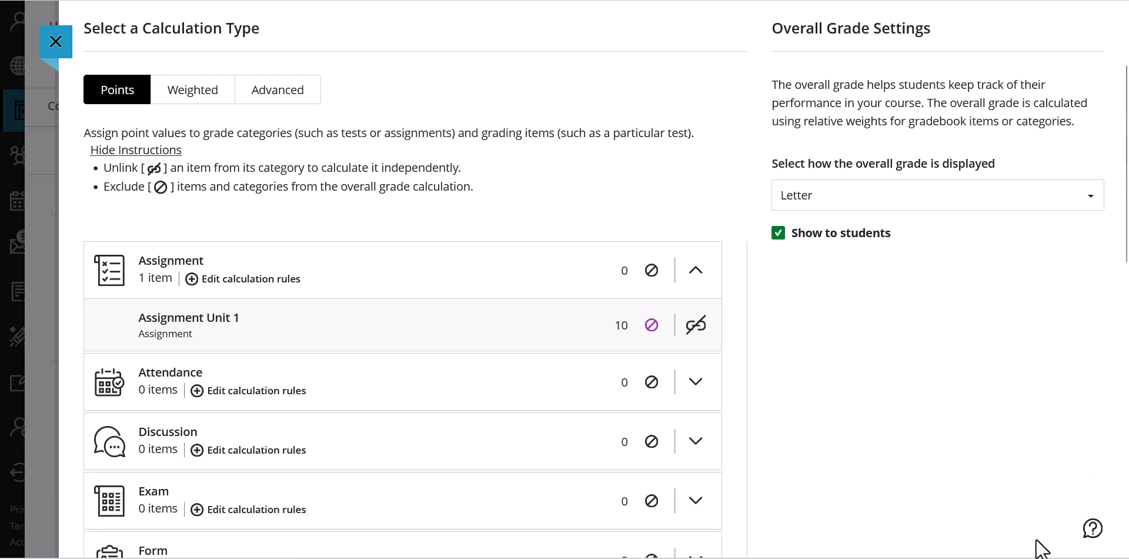
left_click(58, 48)
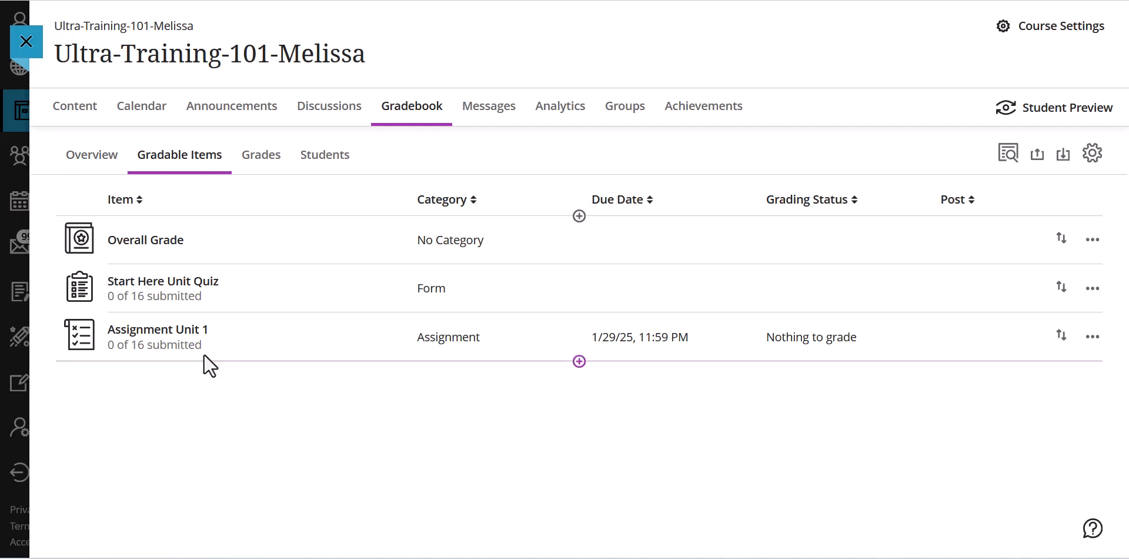